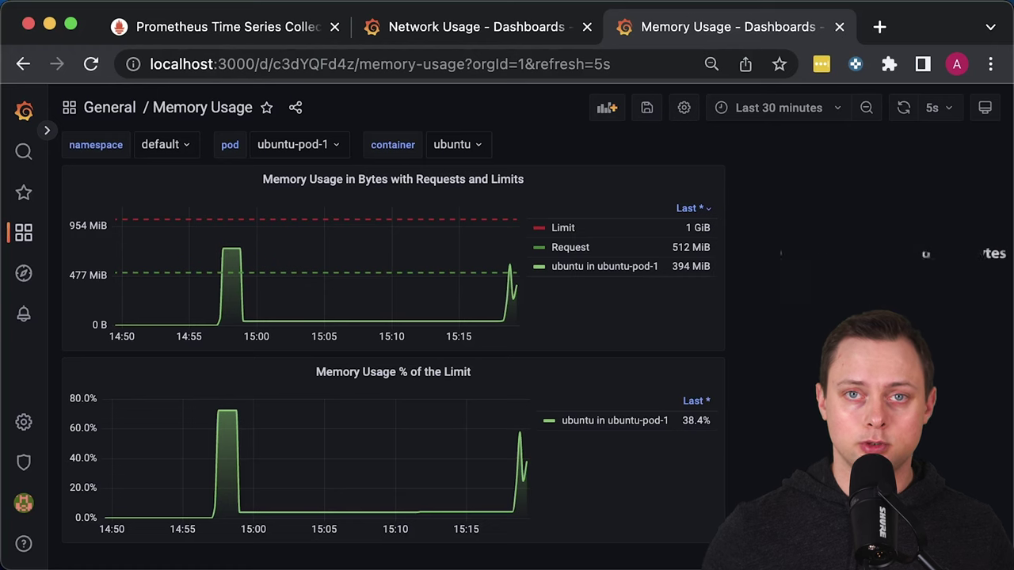
Look over the Network Usage dashboard, then expand the monitoring folder in VS Code
key("ctrl+shift+Tab")
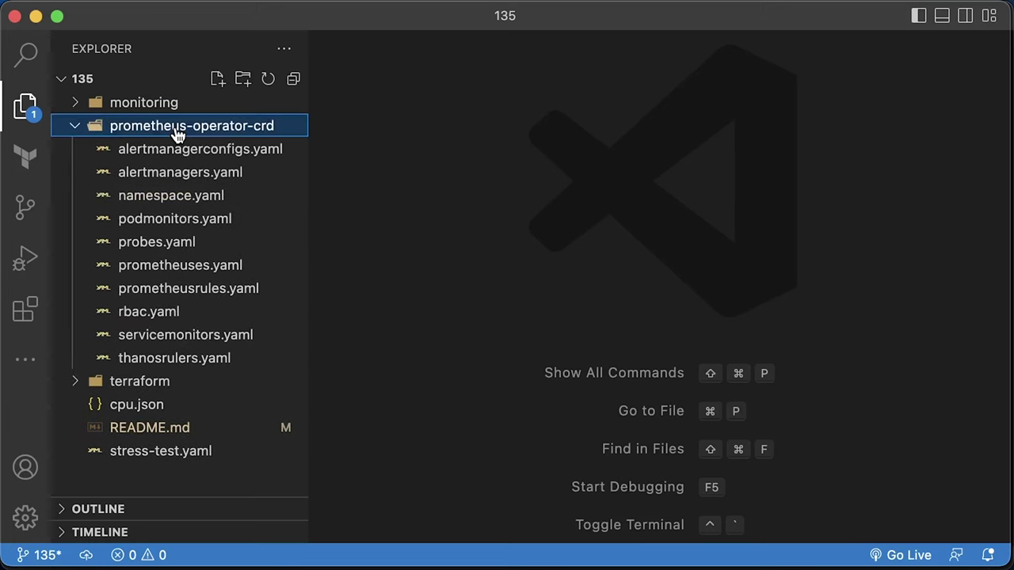
left_click(168, 130)
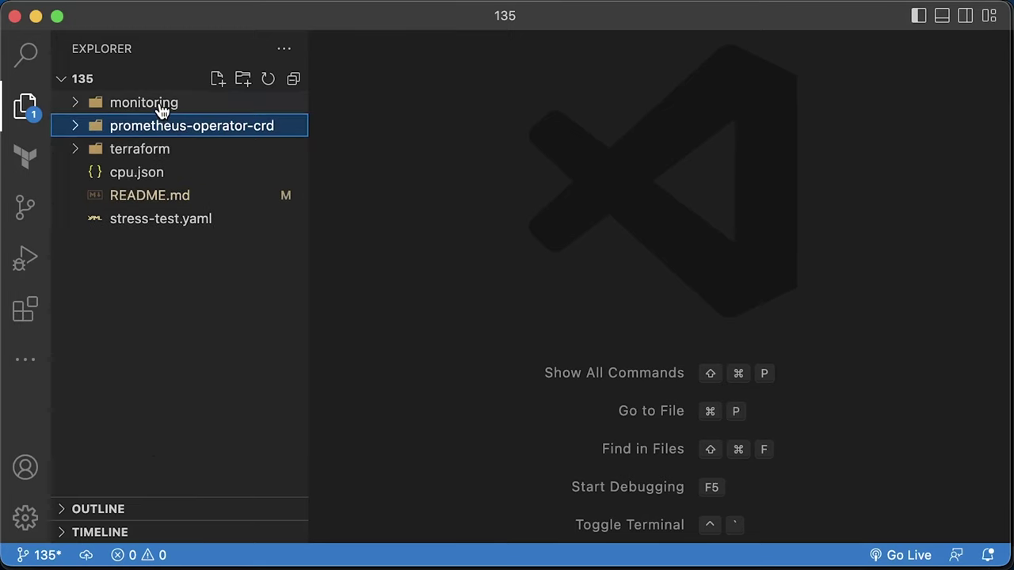
left_click(162, 108)
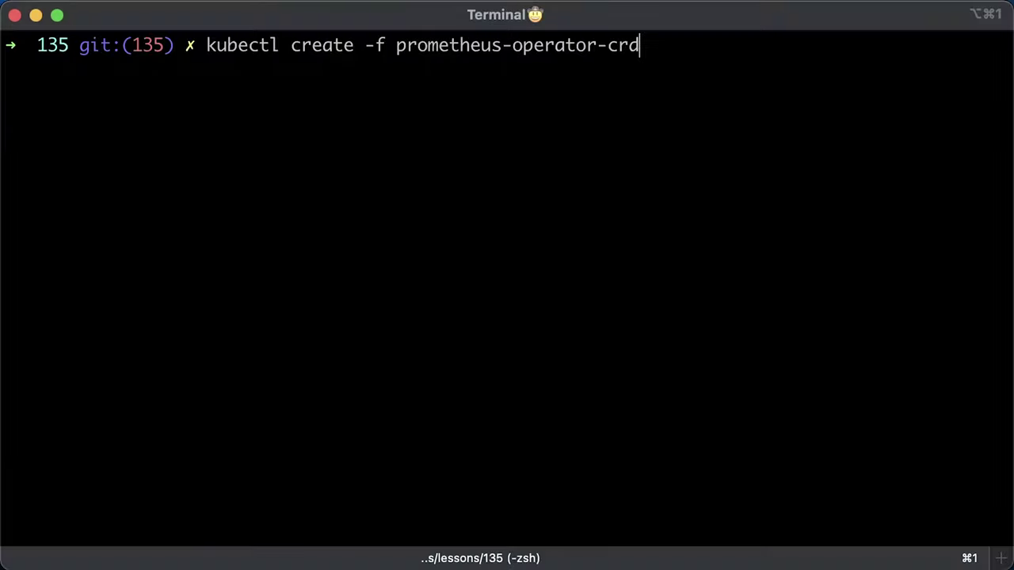
Create the prometheus-operator-crd resources, then port-forward Prometheus to 9090 and Grafana to 3000
key("Return")
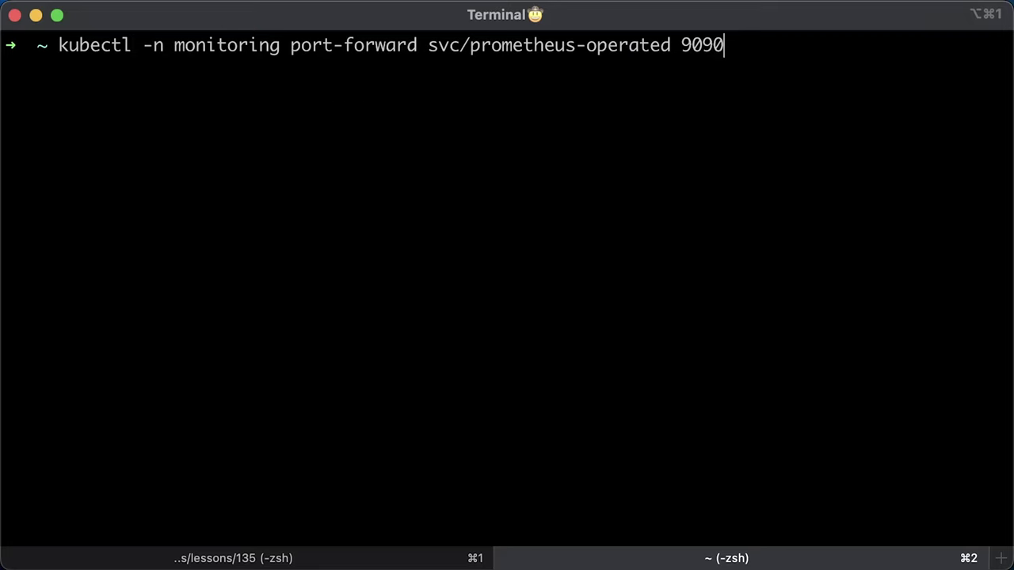
key("Return")
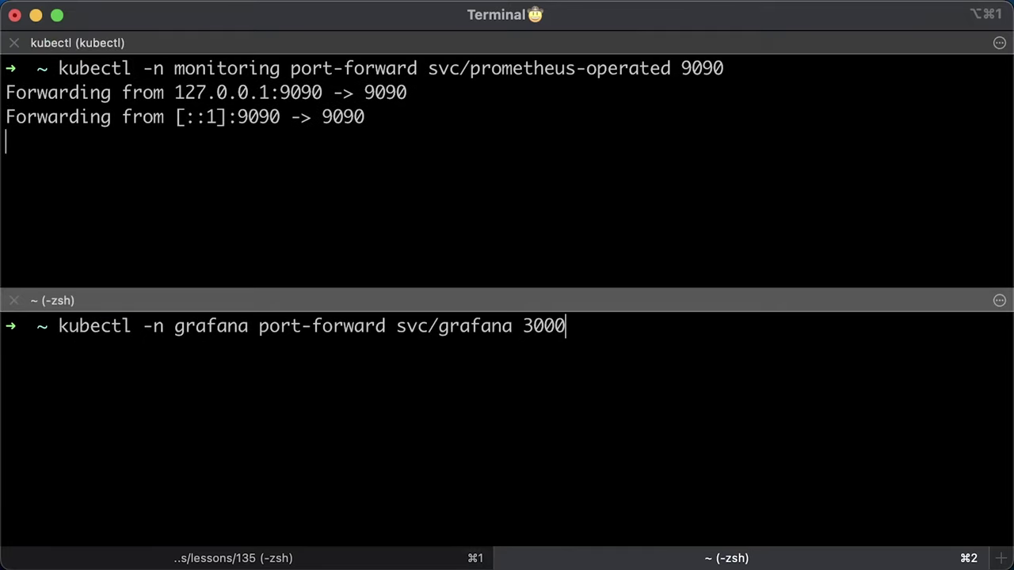
key("Return")
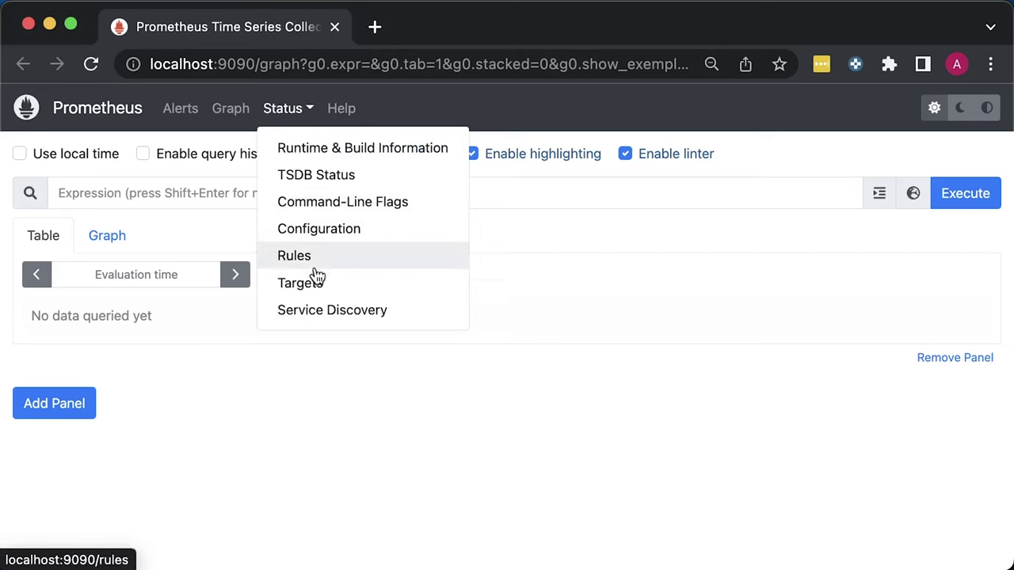
Inspect the cadvisor and kube-state-metrics scrape targets on Prometheus's Targets page
left_click(315, 278)
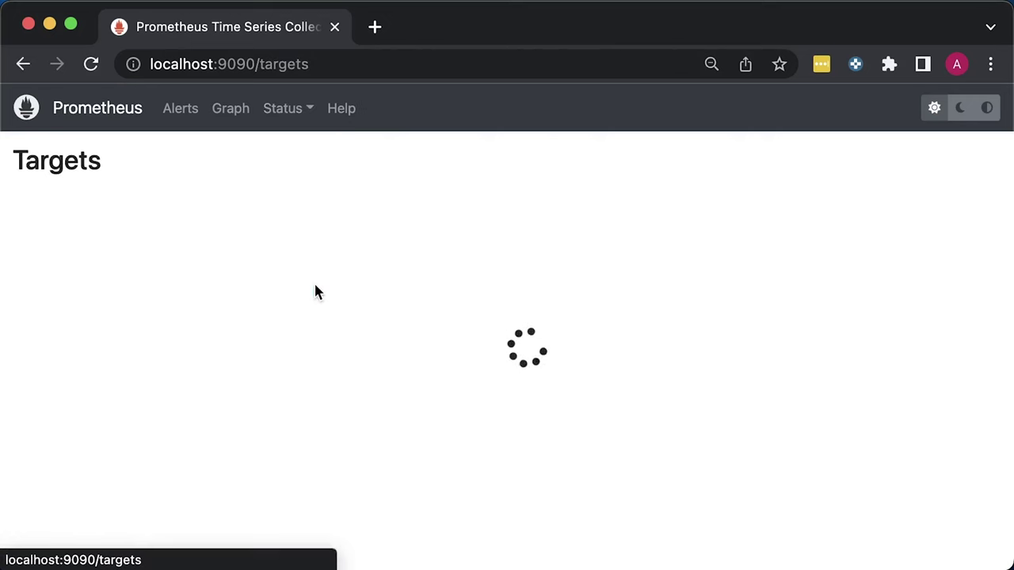
left_click(381, 266)
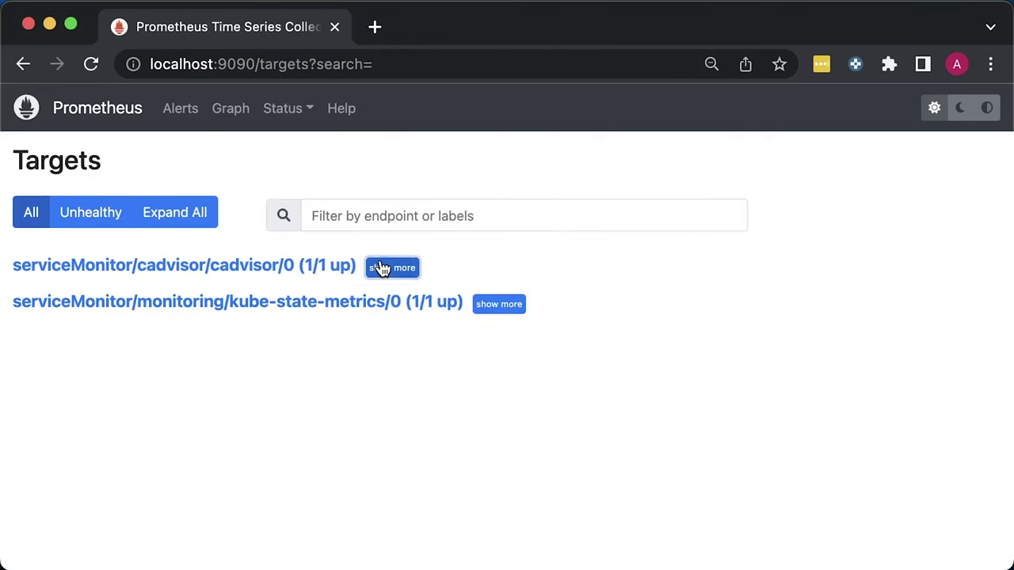
left_click(493, 482)
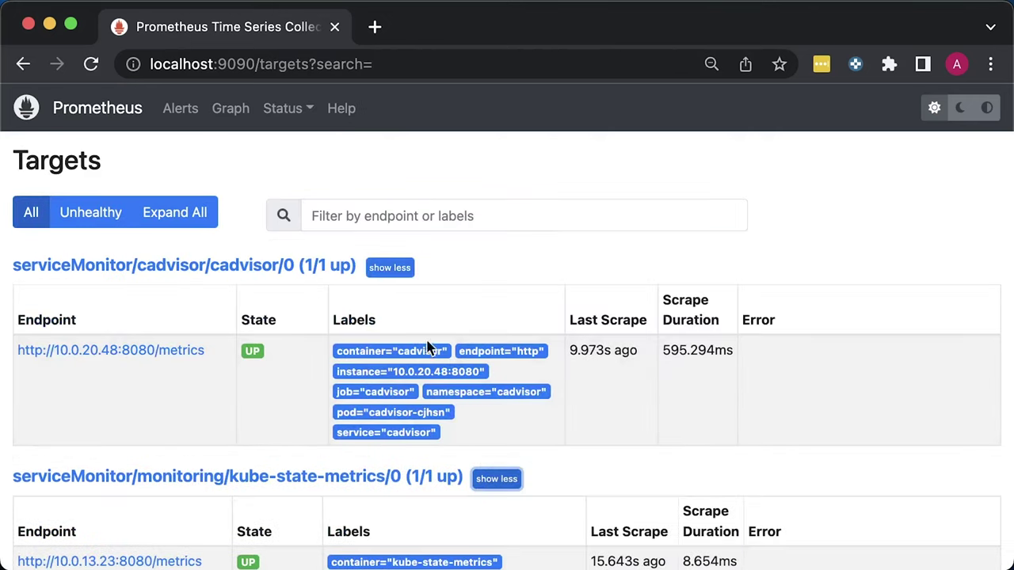
left_click(390, 268)
left_click(496, 307)
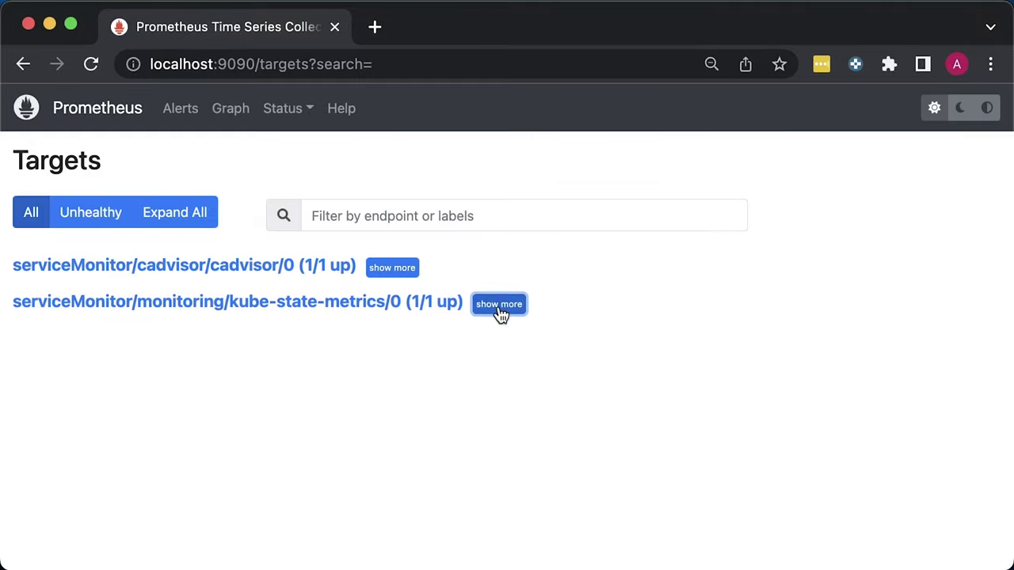
Query machine_cpu_cores in Prometheus, which returns 4 cores
left_click(101, 108)
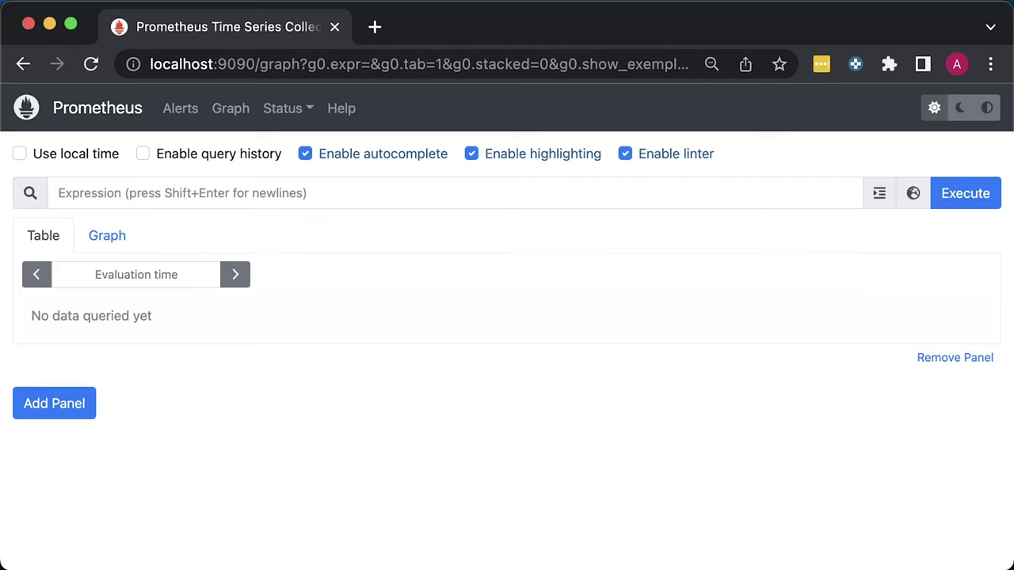
type("machine_")
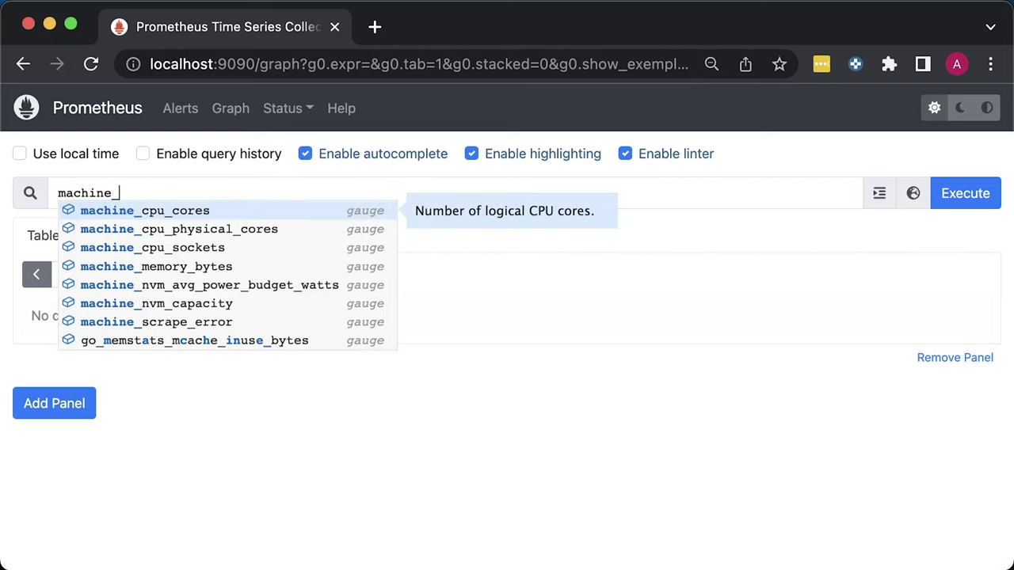
key("Return")
key("Return")
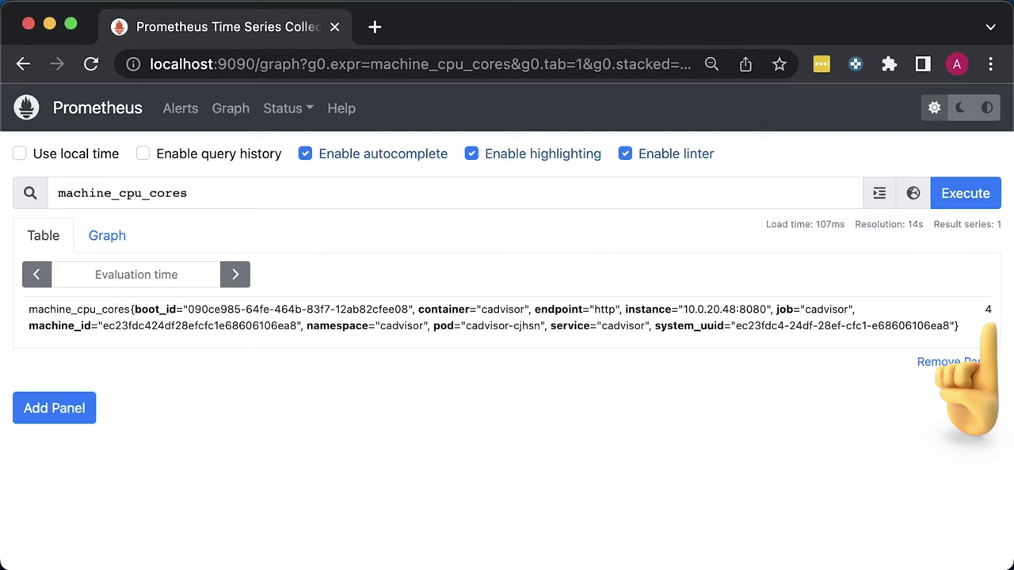
Replace the query with container_cpu_ and browse the container CPU metric suggestions
key("ctrl+a")
type("co")
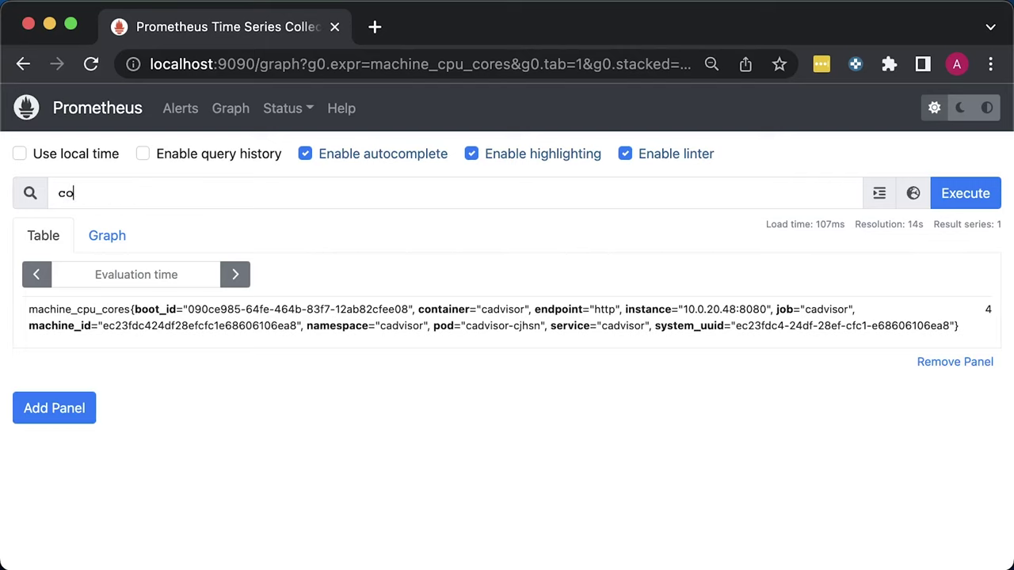
type("ntainer_")
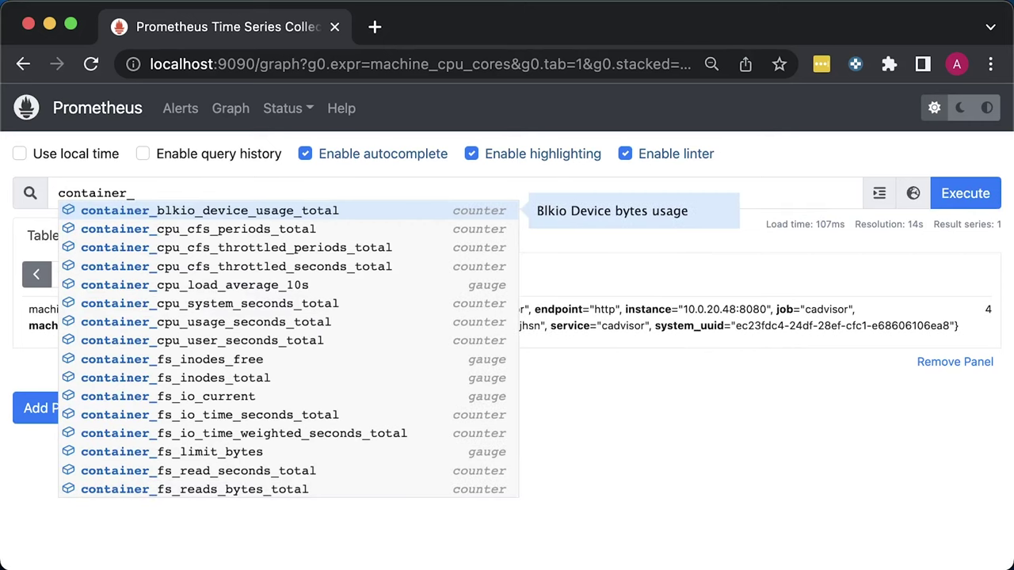
key("Down")
key("Down")
key("Down")
key("Down")
key("Down")
key("Down")
key("Down")
key("Down")
key("Down")
key("Down")
key("Down")
key("Down")
key("Down")
key("Down")
key("Down")
key("Down")
key("Down")
key("Down")
key("Down")
key("Down")
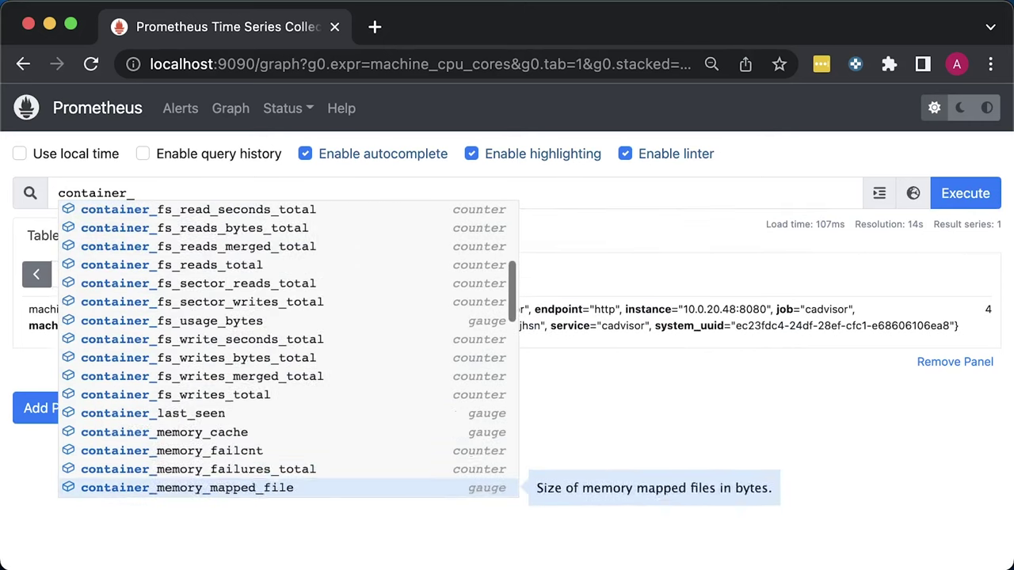
key("Down")
key("Down")
key("Down")
key("Down")
key("Down")
key("Down")
key("Down")
key("Down")
key("Down")
key("Down")
key("Down")
key("Down")
key("Down")
key("Down")
key("Down")
key("Down")
key("Down")
key("Down")
key("Down")
key("Down")
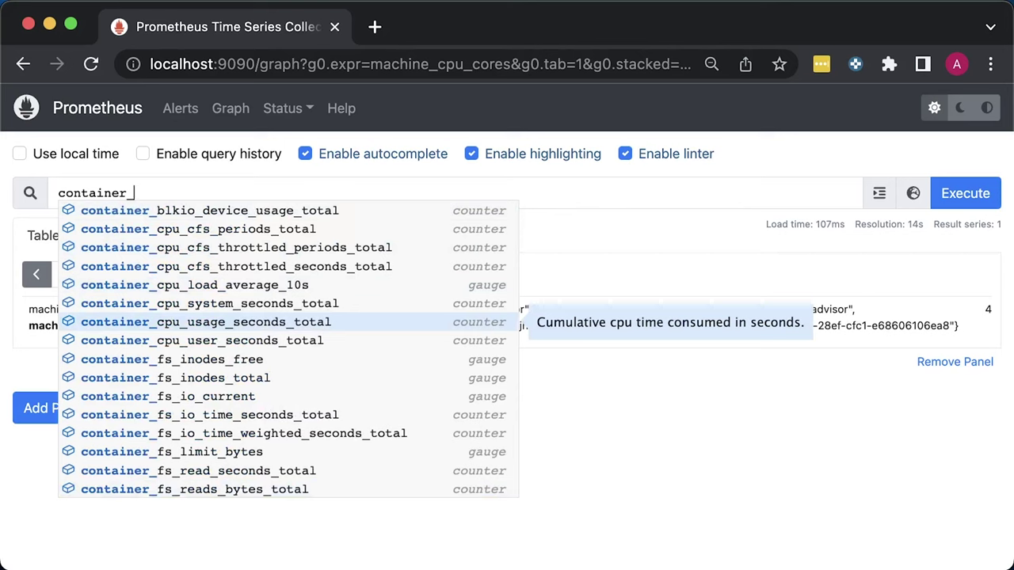
type("cpu_")
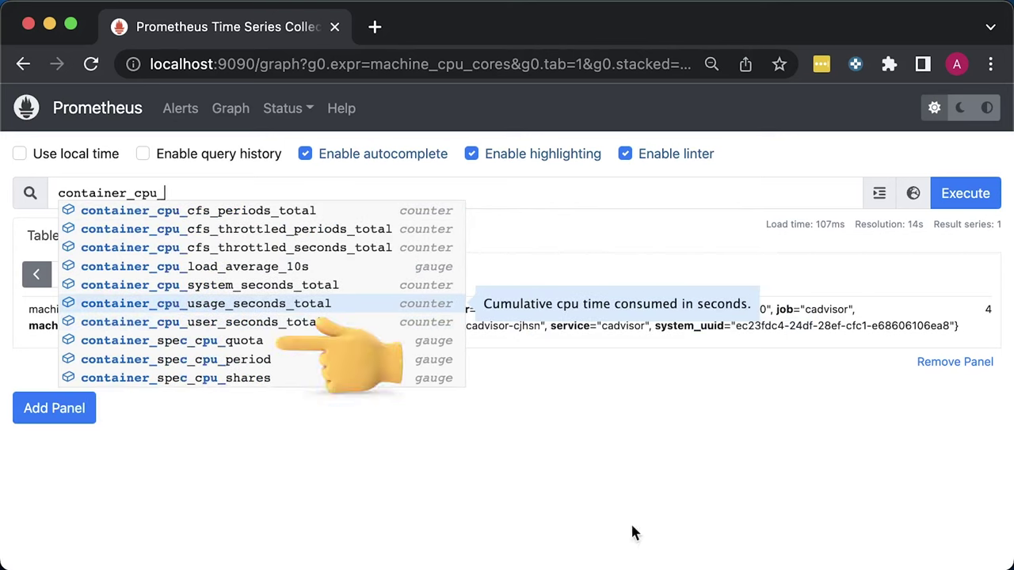
Open Grafana at localhost:3000 in a new tab and log in with the admin account
left_click(696, 499)
left_click(374, 27)
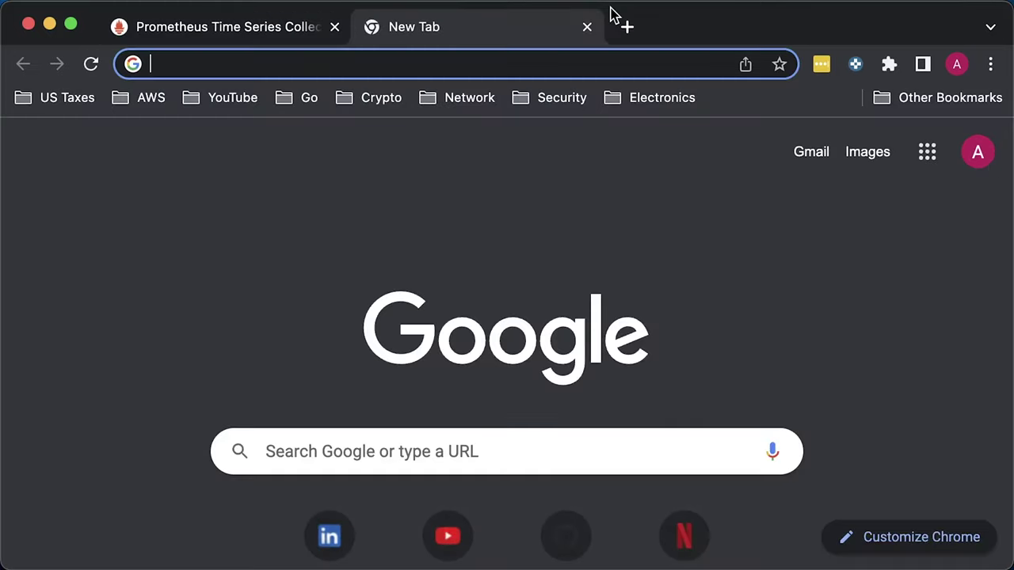
type("lo")
key("Return")
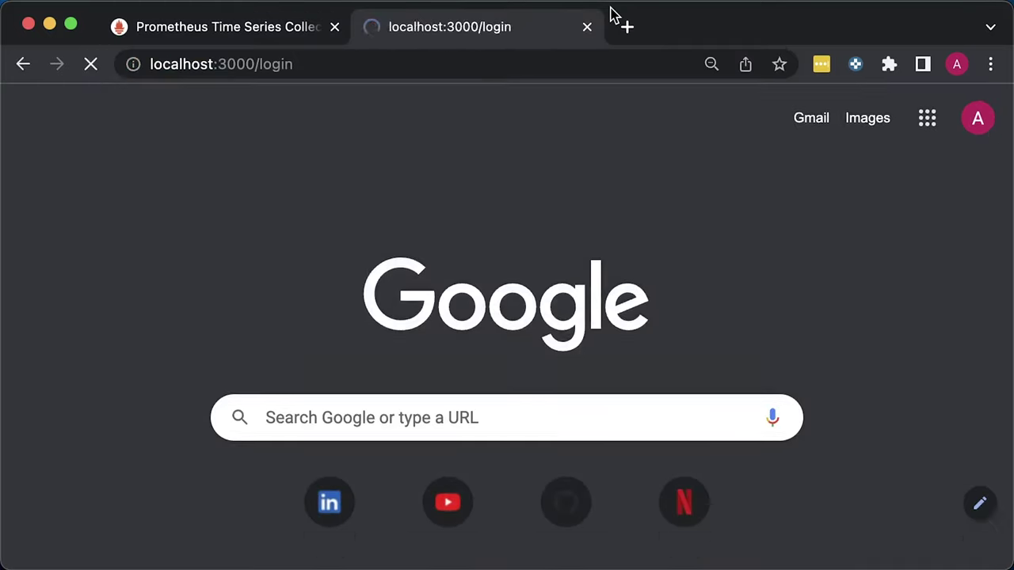
type("admi")
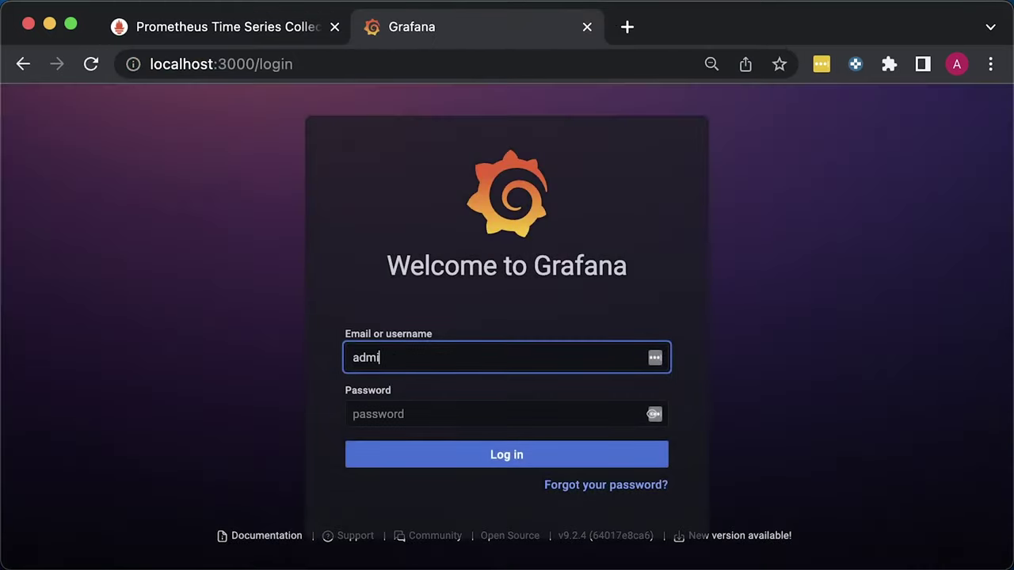
type("n")
key("Tab")
type("a")
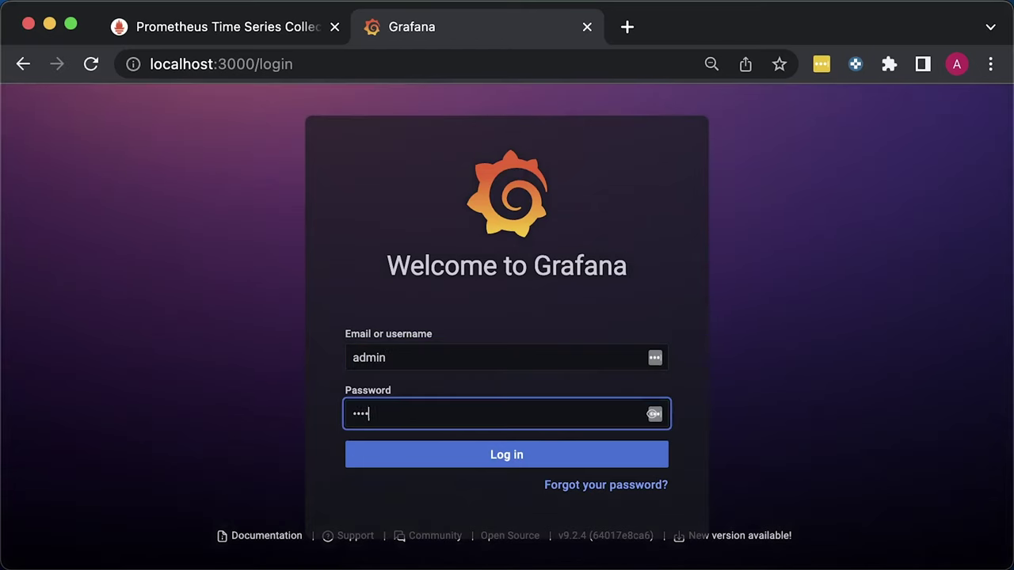
key("Return")
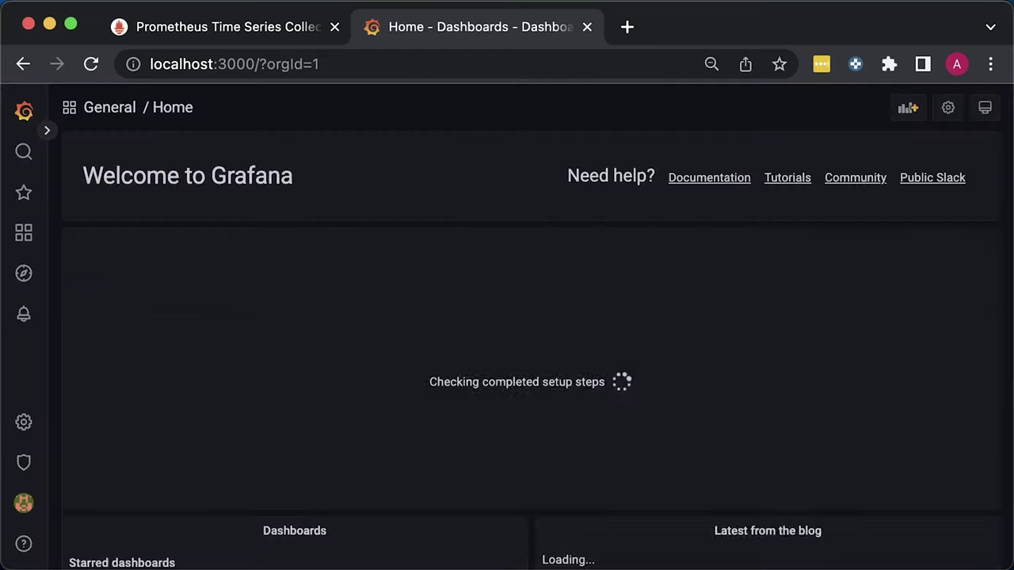
Test the Main Prometheus data source connection and confirm it works
mouse_move(8, 435)
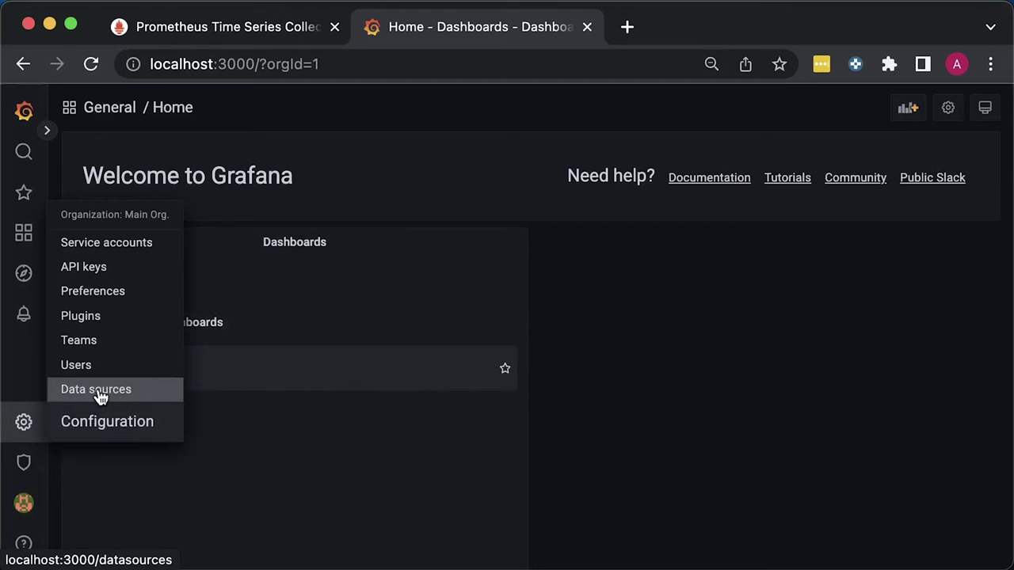
left_click(69, 389)
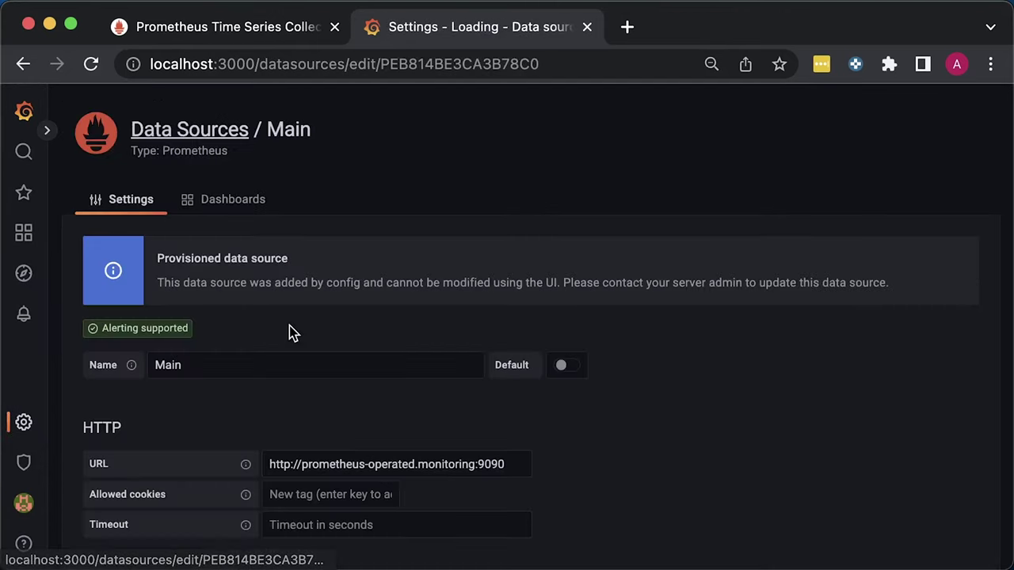
scroll(600, 467, "down", 10)
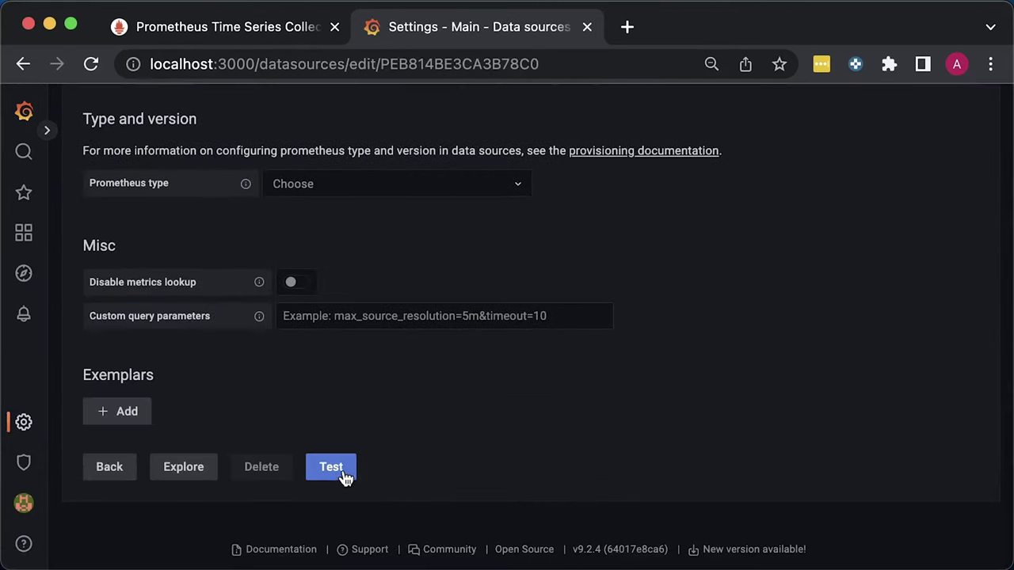
left_click(344, 473)
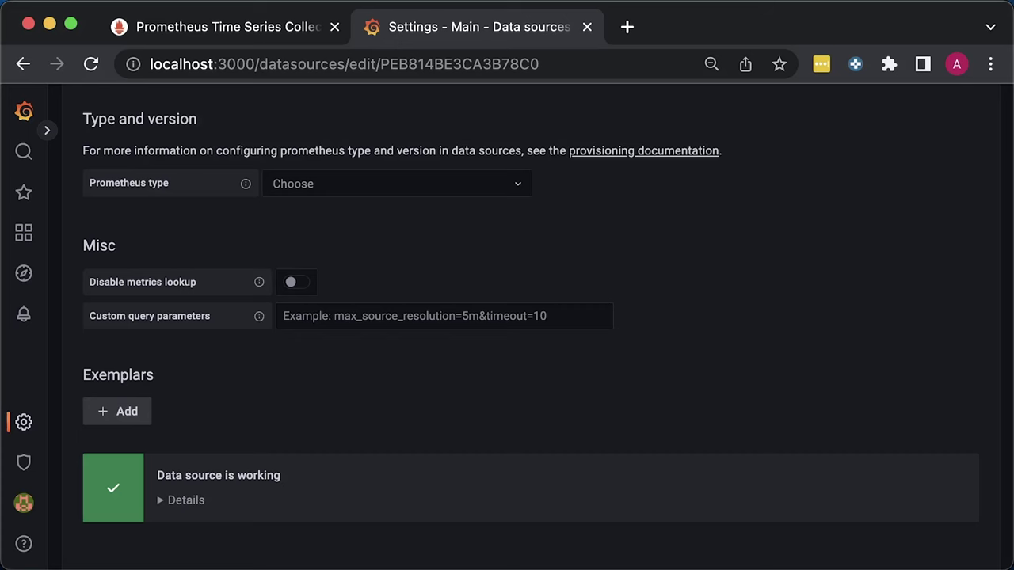
left_click(24, 110)
Create a new dashboard and rename it to 'CPU Usage' in its settings
mouse_move(23, 233)
left_click(119, 376)
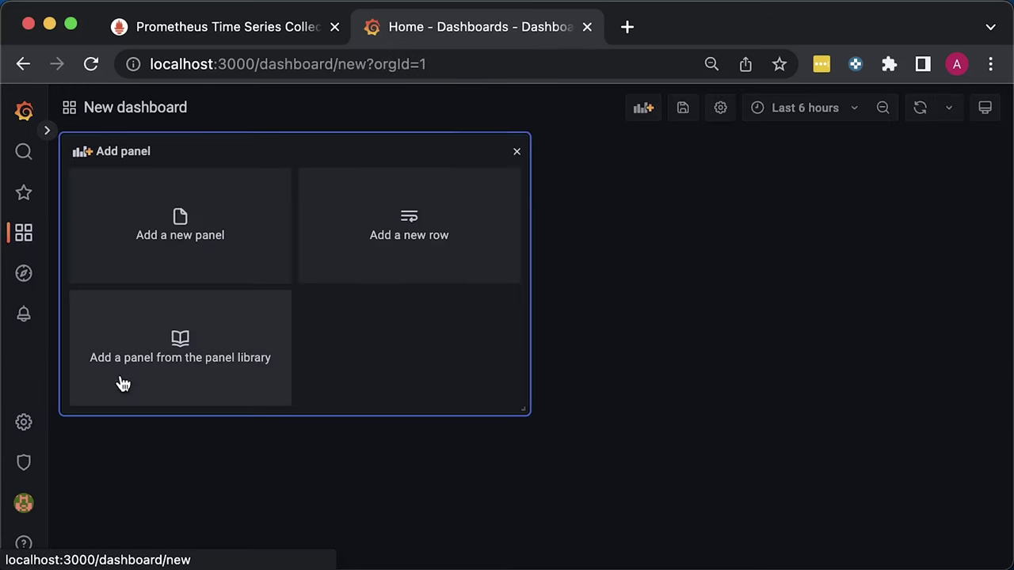
left_click(717, 115)
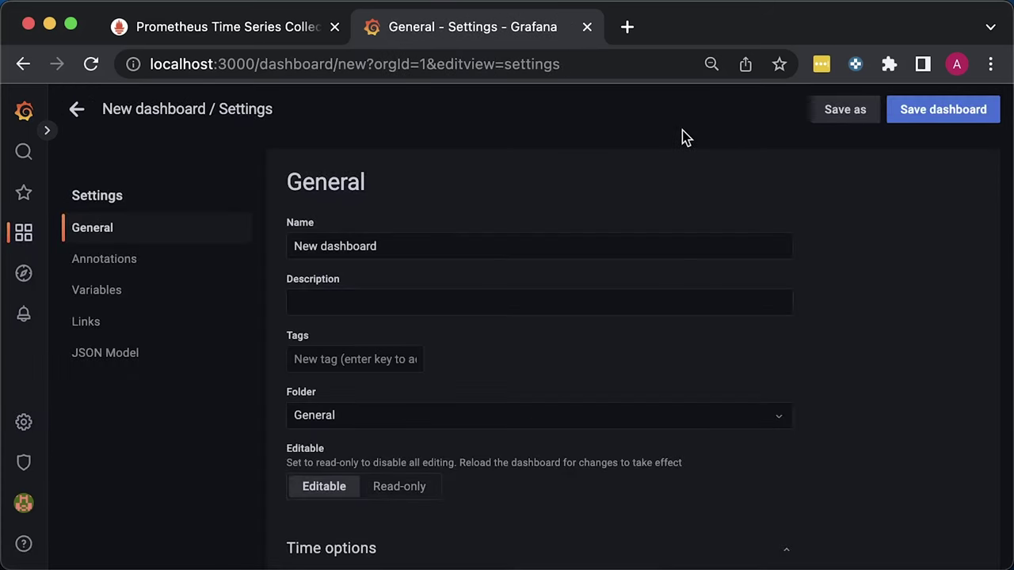
triple_click(409, 242)
type("CPU Usage")
left_click(523, 182)
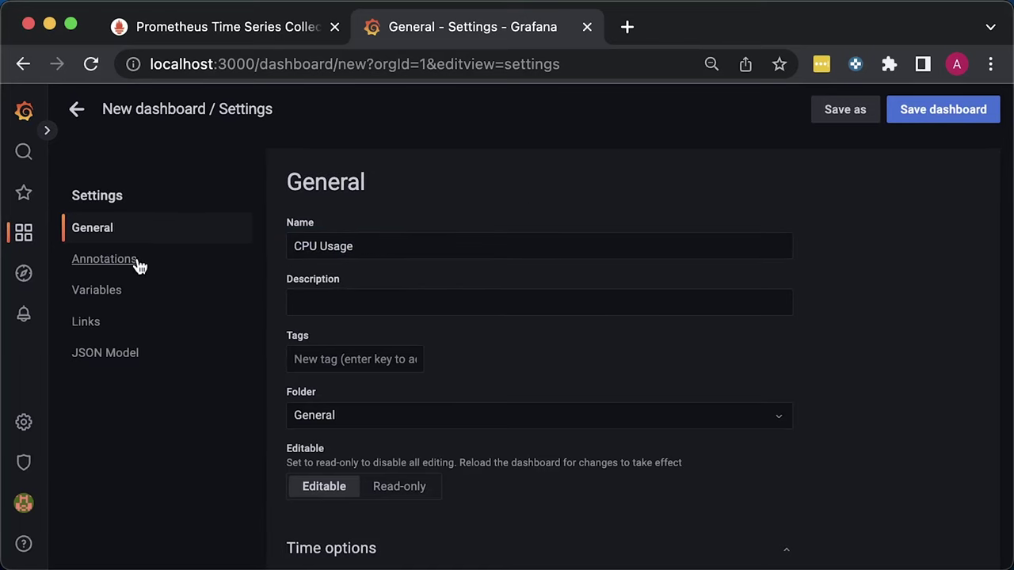
Add a new dashboard variable named namespace
left_click(100, 292)
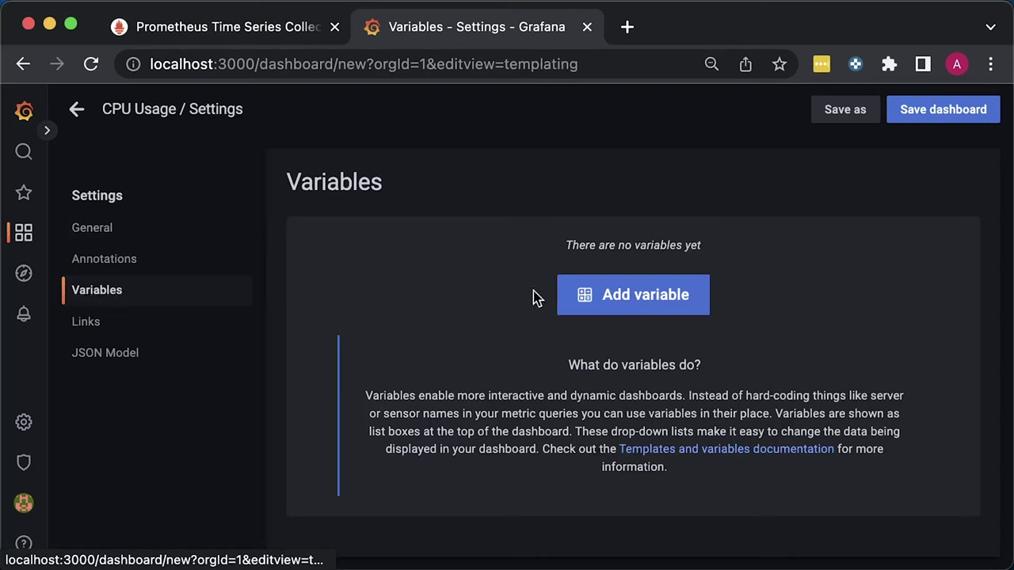
left_click(627, 294)
double_click(386, 251)
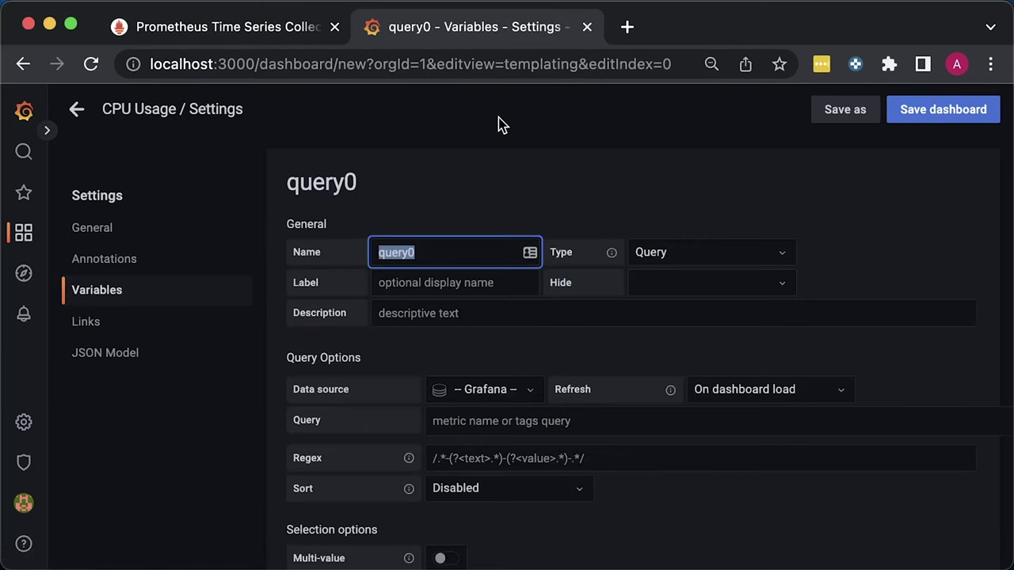
type("namespace")
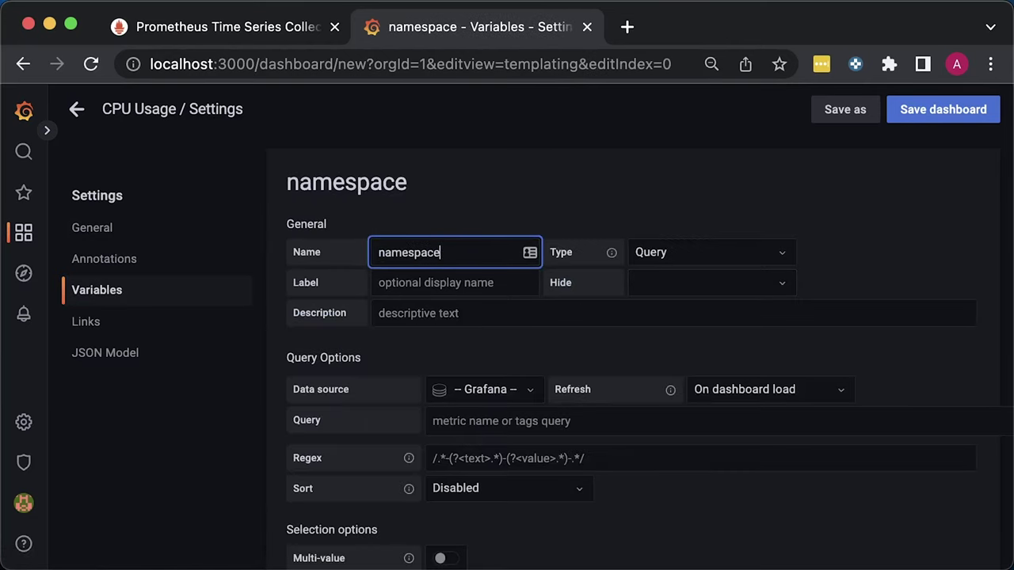
left_click(514, 171)
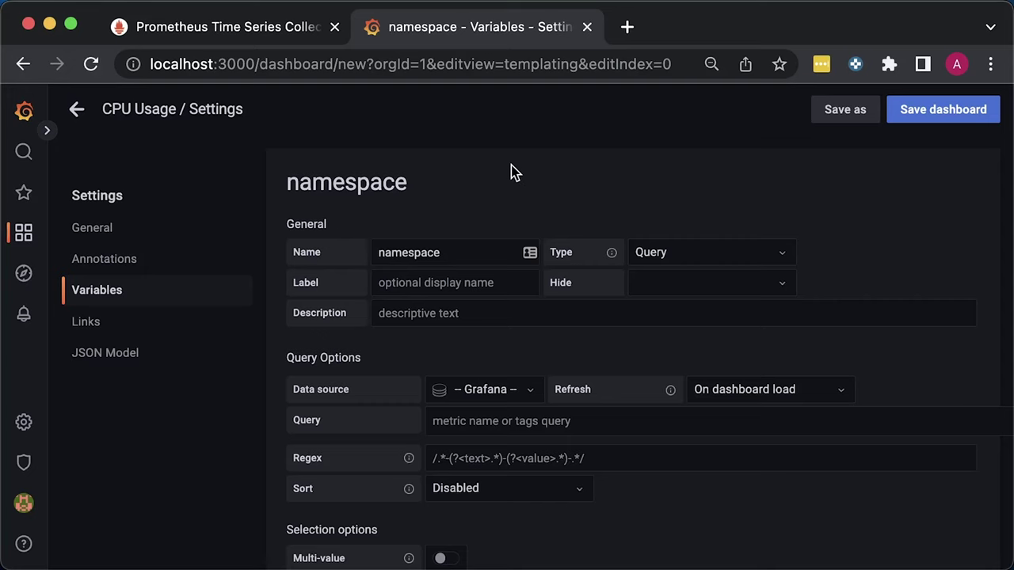
left_click(273, 27)
Run container_cpu_usage_seconds_total (270 series) and find the container_label_io_kubernetes_pod_namespace label
left_click(264, 193)
type("usage_seconds_total")
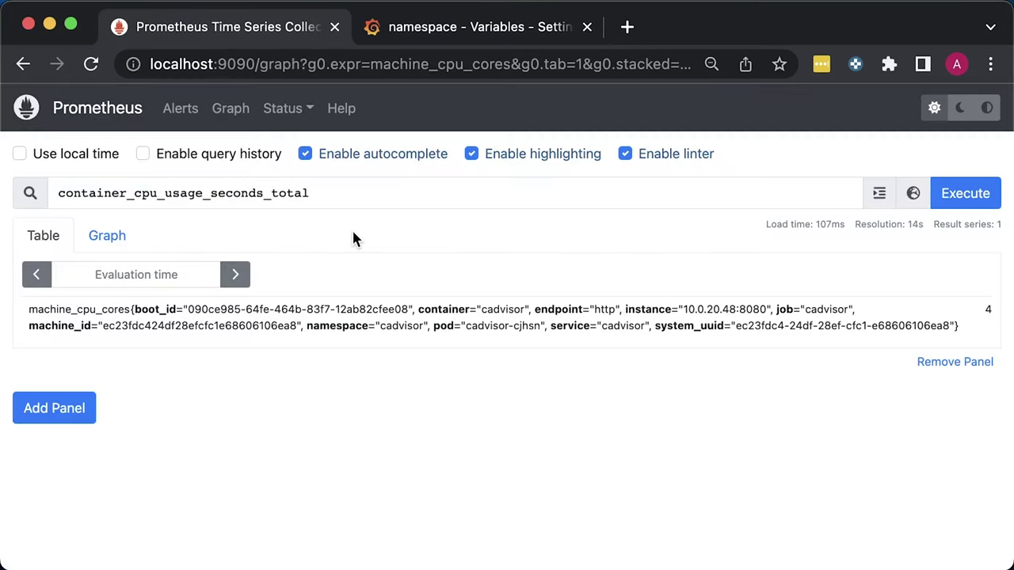
left_click(956, 199)
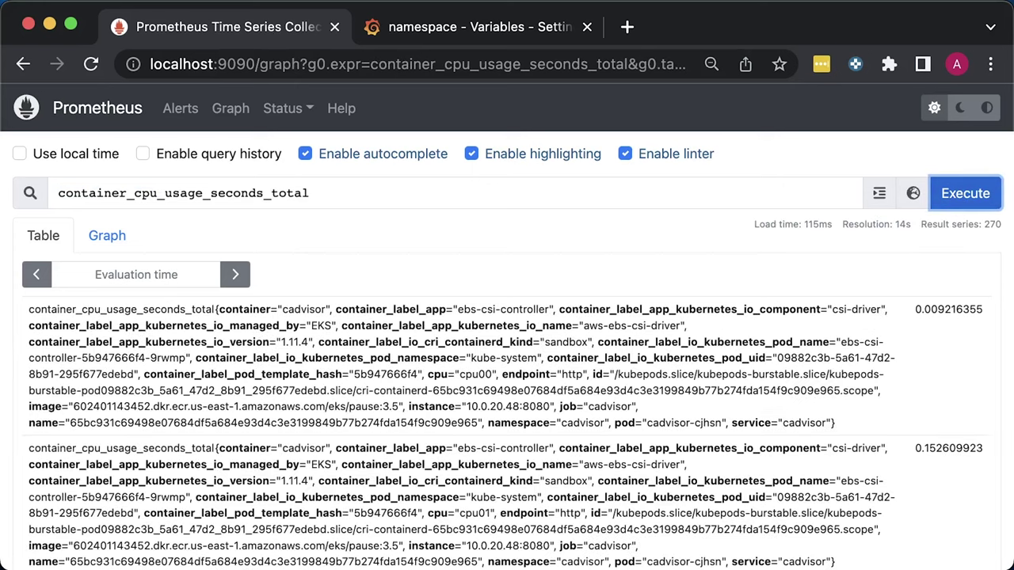
key("super+f")
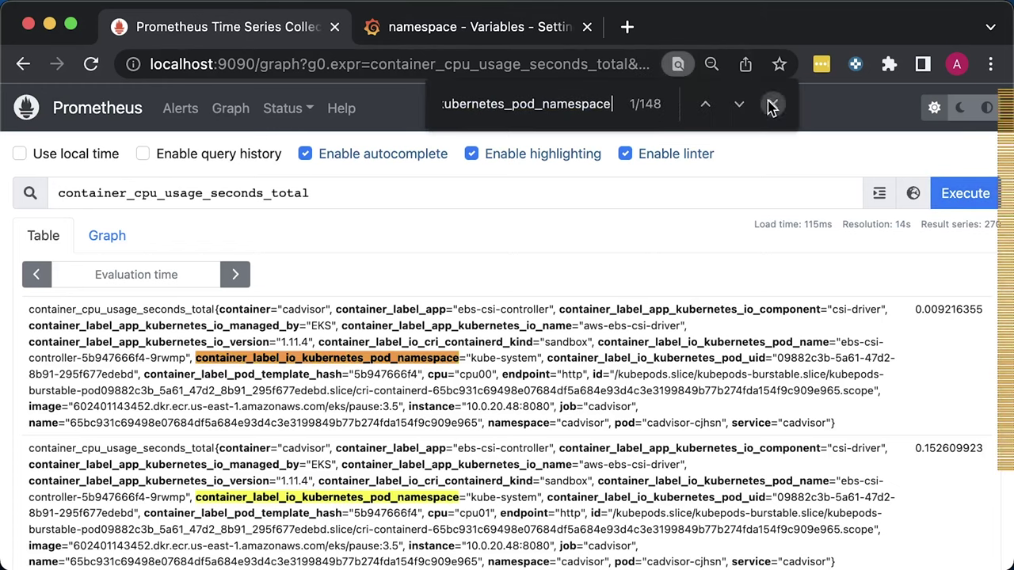
left_click(773, 106)
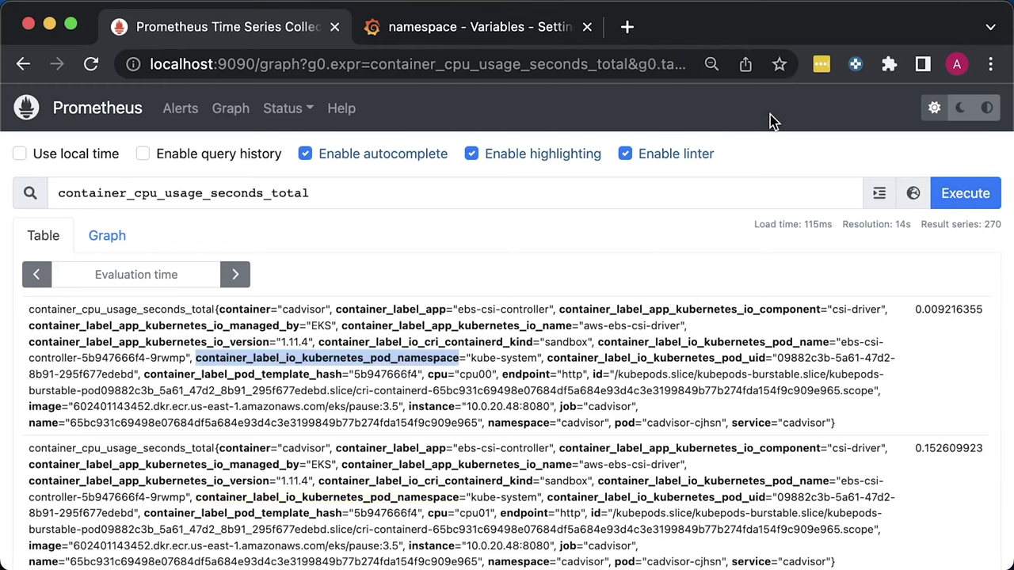
left_click(481, 28)
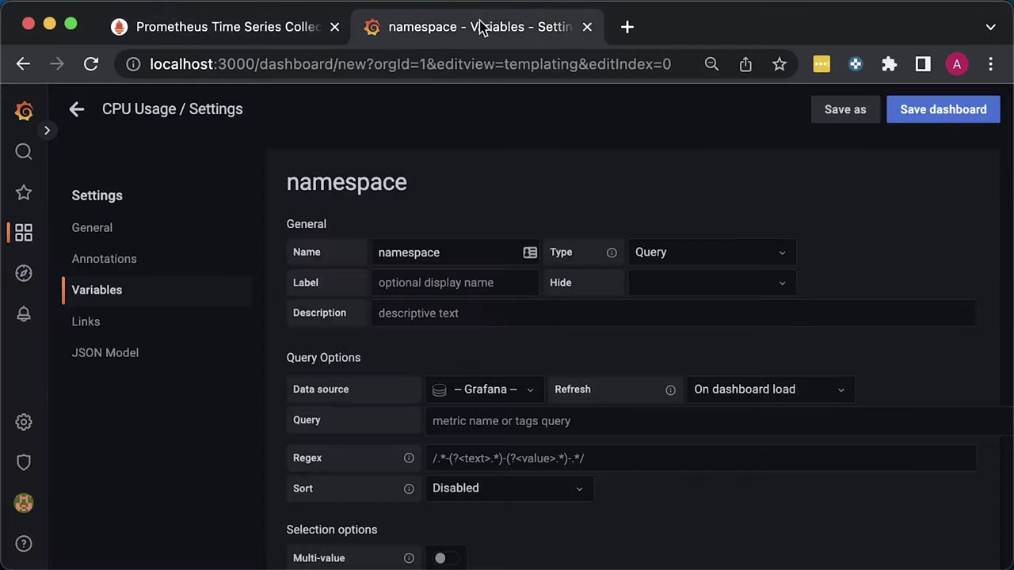
Point namespace at Main with the label_values pod-namespace query, enable Include All, and apply
left_click(504, 392)
left_click(470, 419)
left_click(496, 421)
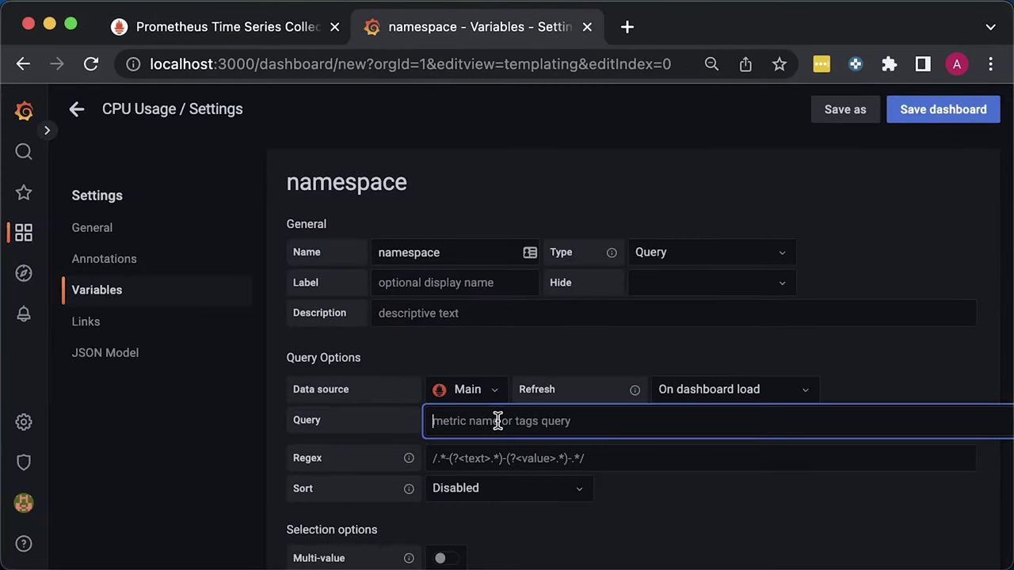
type("label_values(container_cpu_usage_seconds_total, container_label_io_kubernetes_pod_namespace)")
left_click(717, 552)
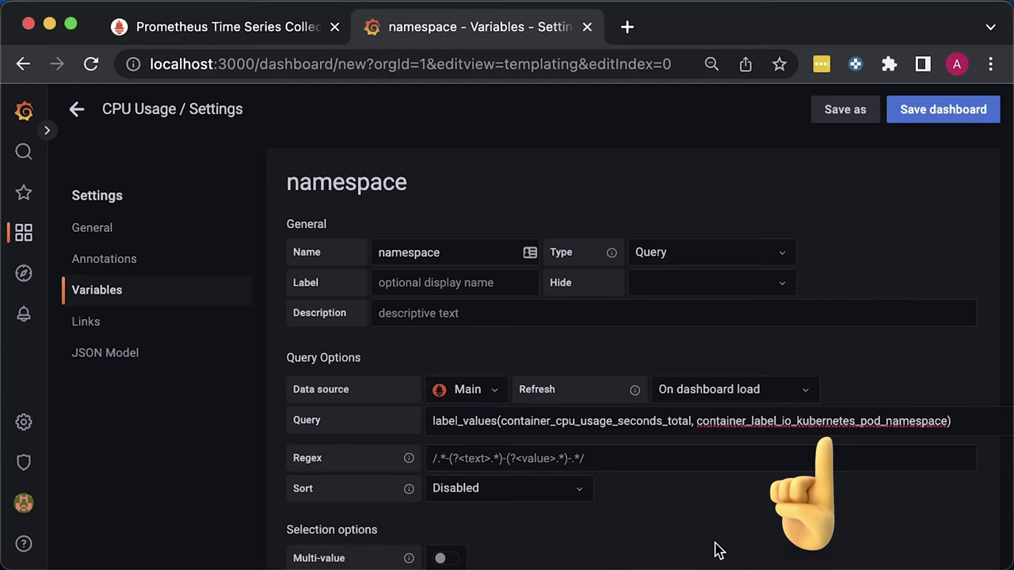
scroll(717, 552, "down", 5)
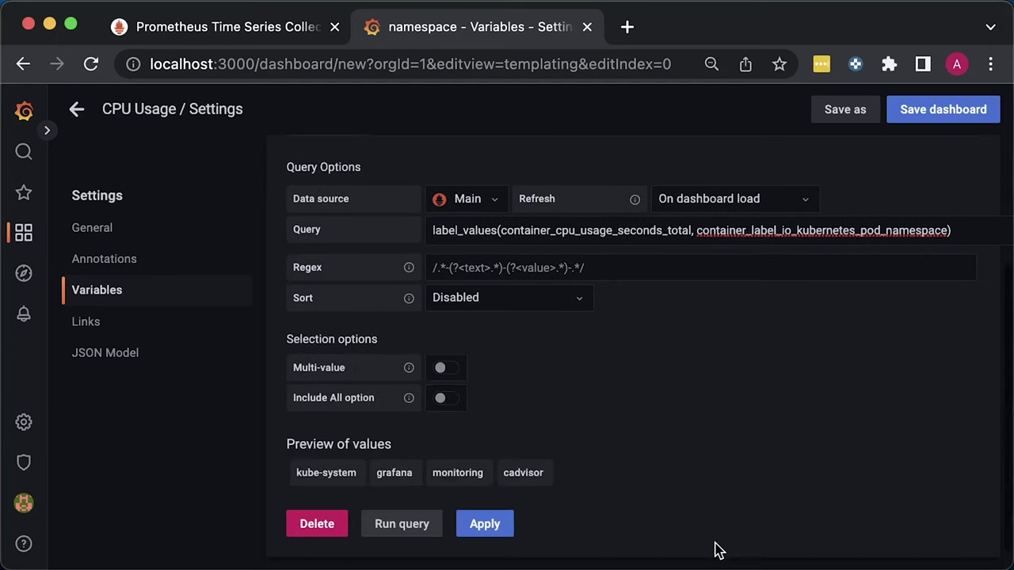
left_click(448, 400)
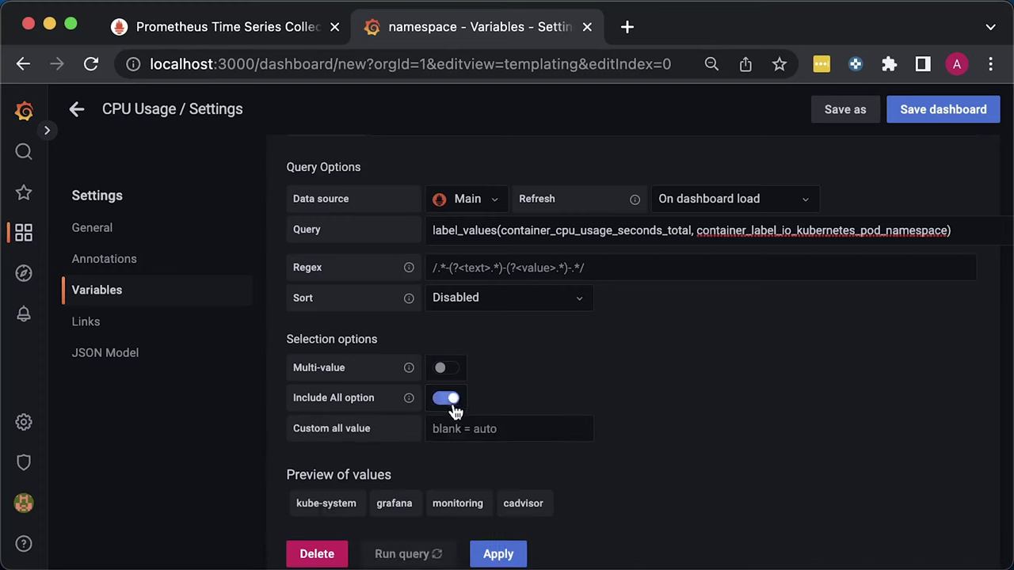
scroll(728, 526, "down", 1)
left_click(491, 529)
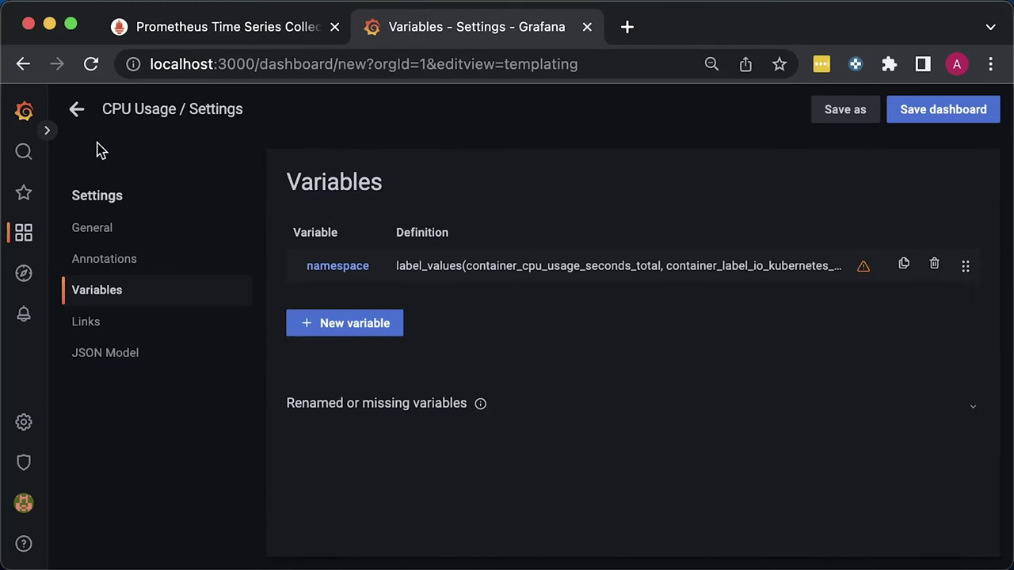
Add a new panel titled 'CPU Usage % of the Limit'
left_click(79, 111)
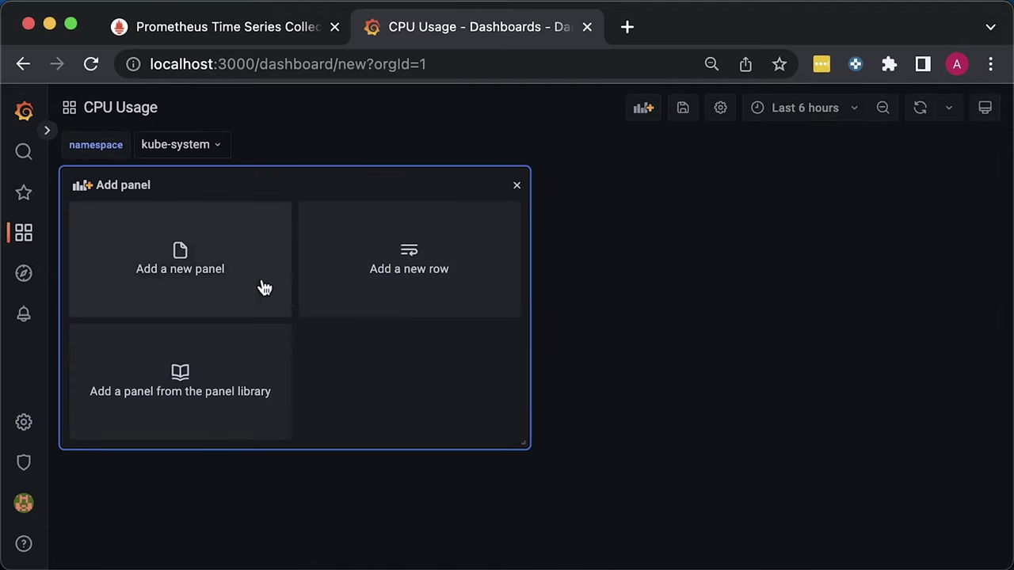
left_click(211, 265)
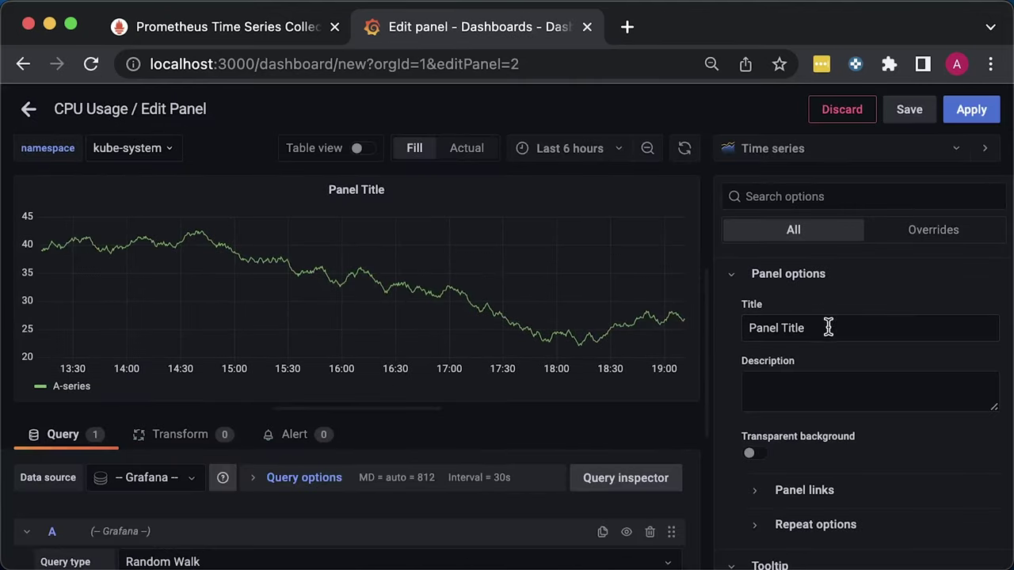
triple_click(828, 327)
type("CPU Usage % of the Limit")
left_click(955, 285)
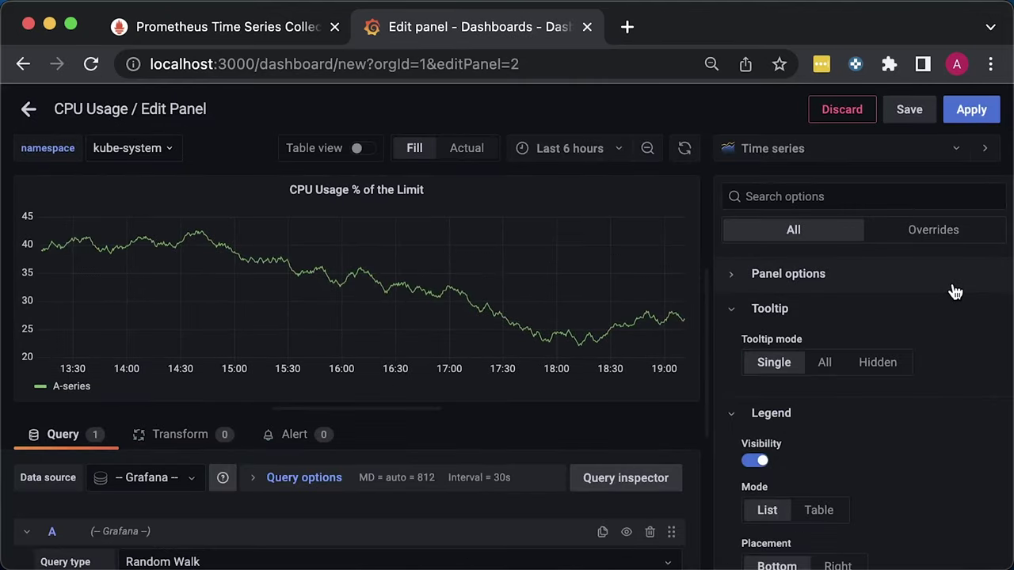
left_click(955, 290)
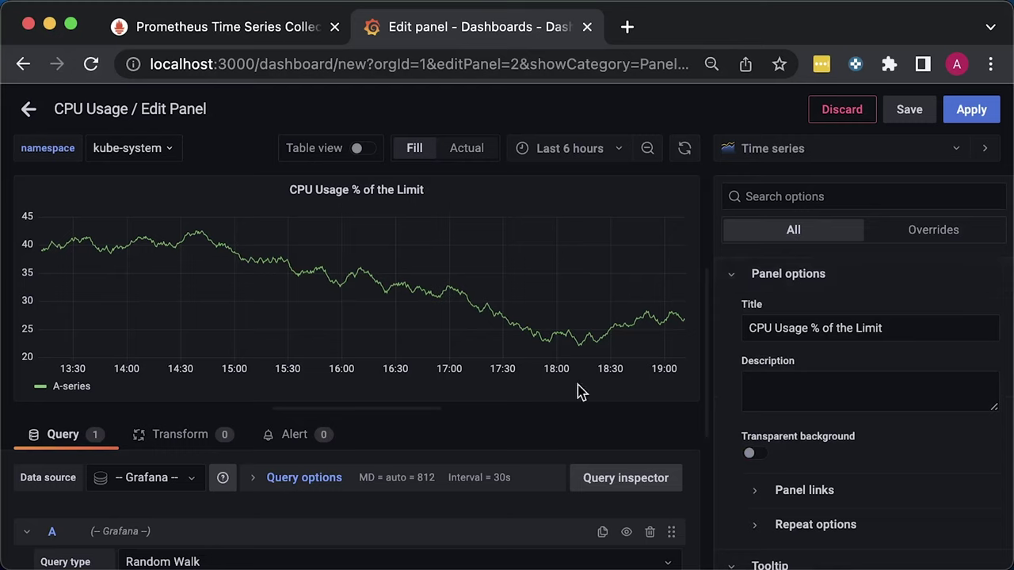
Use Main data over the last 30 minutes and paste the sum(rate(container_cpu_usage_seconds_total…)) query
left_click(173, 478)
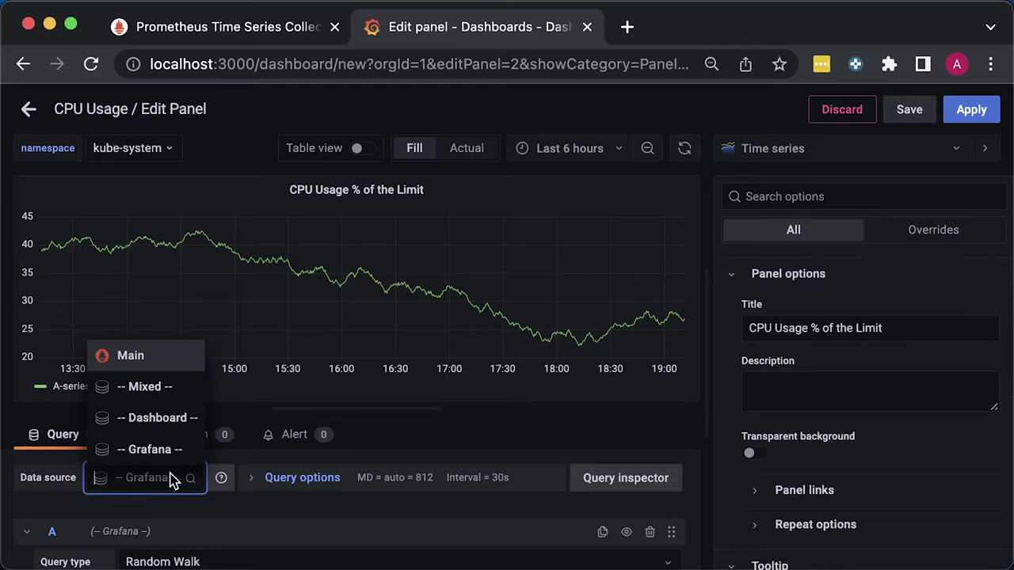
left_click(132, 358)
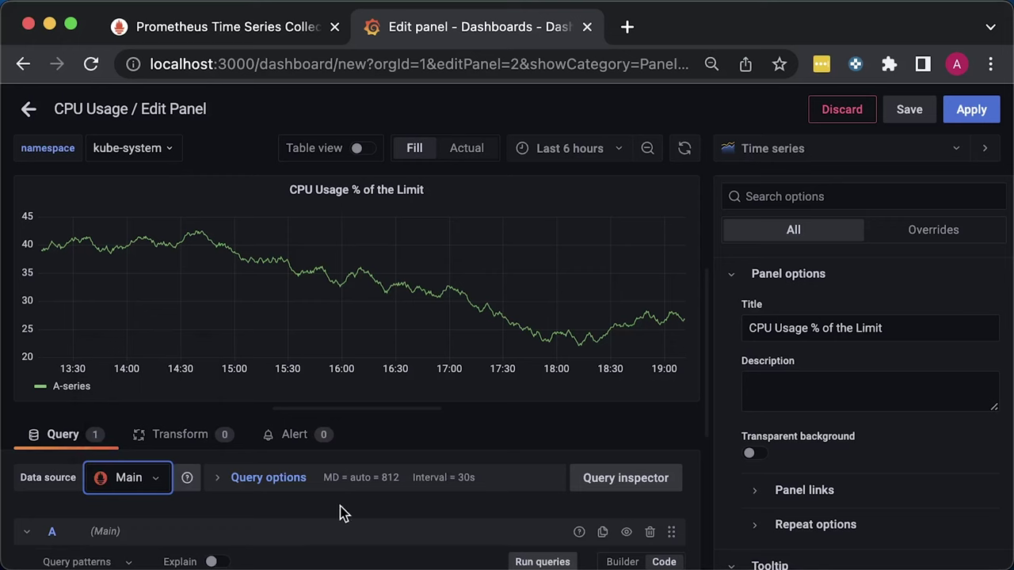
scroll(313, 514, "down", 5)
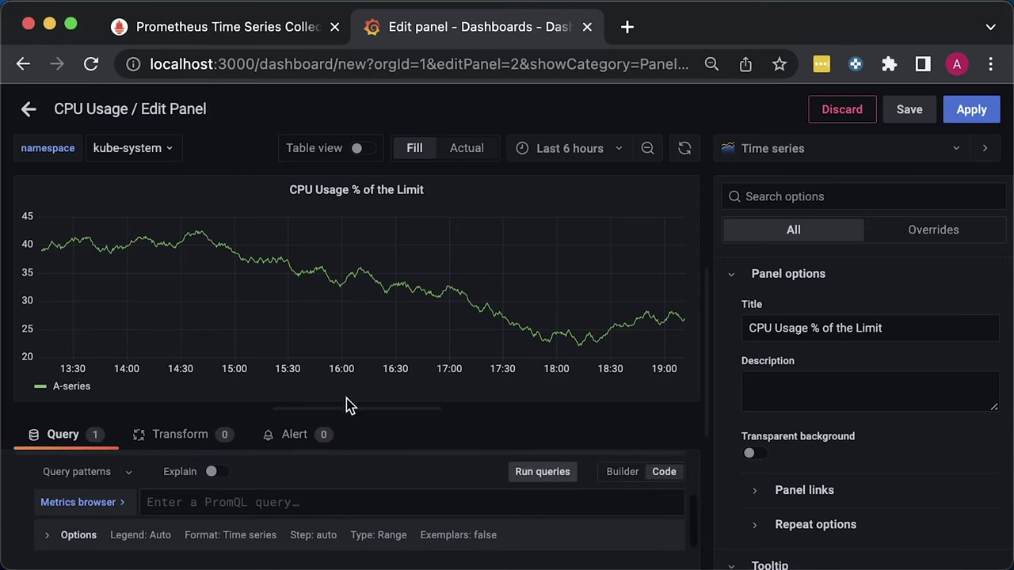
left_click_drag(346, 407, 346, 360)
left_click(598, 151)
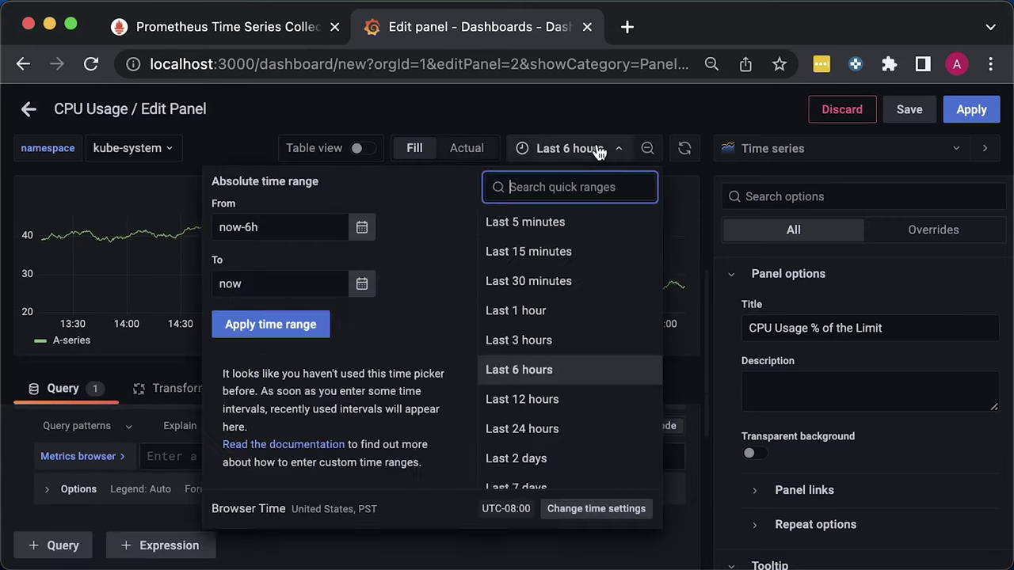
left_click(530, 282)
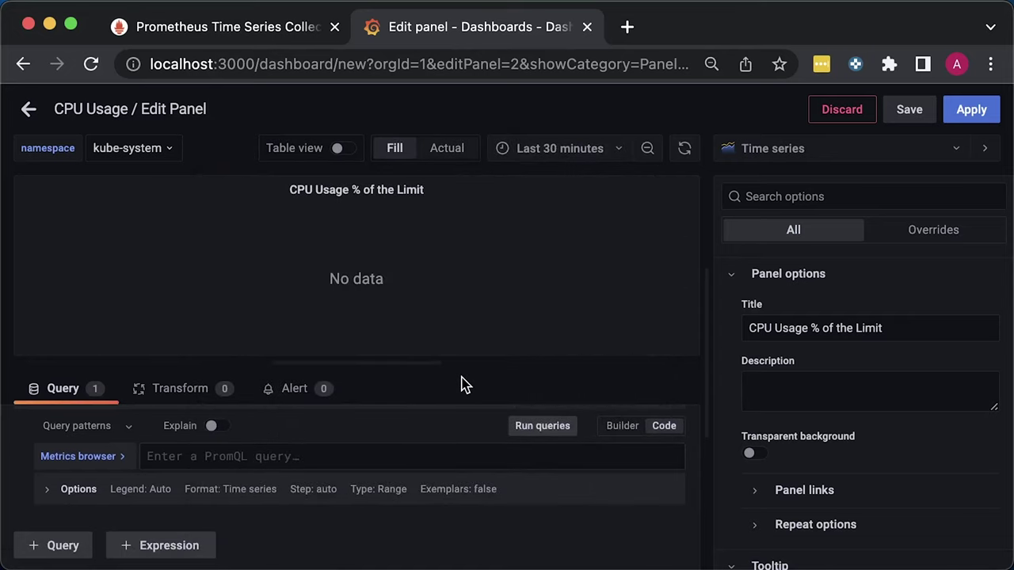
left_click_drag(392, 357, 384, 225)
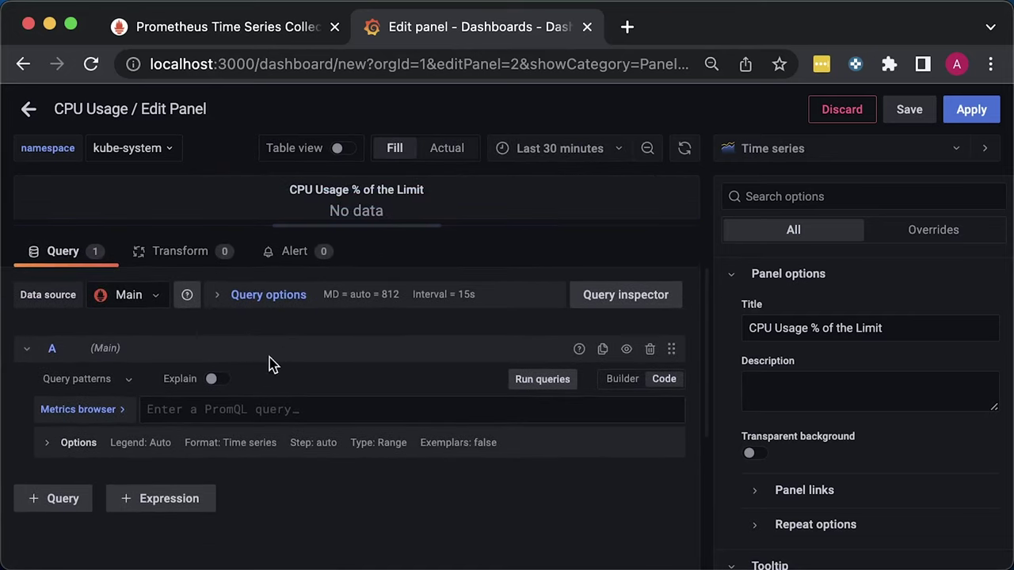
left_click(212, 409)
key("super+v")
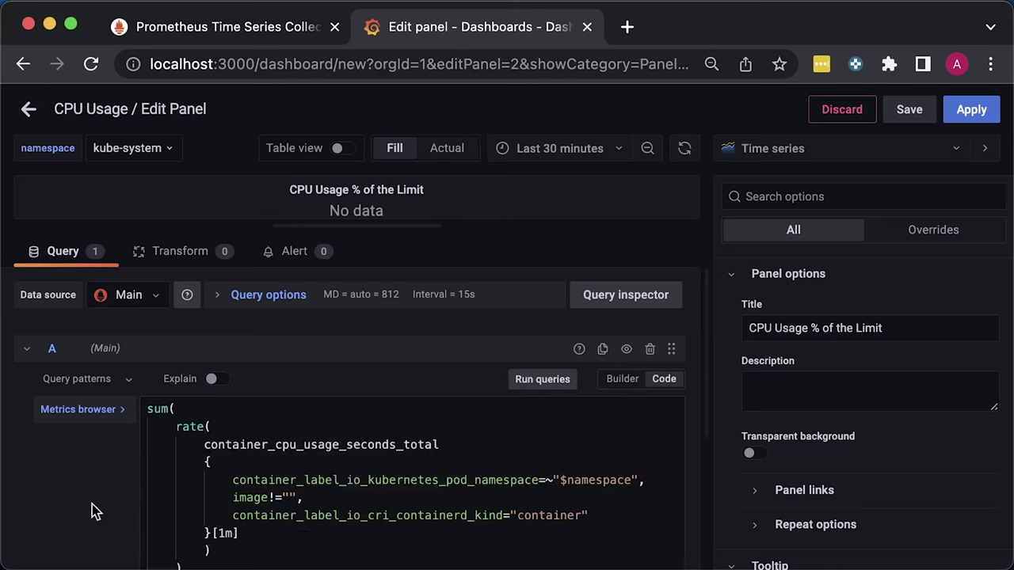
Divide the usage rate by container_spec_cpu_quota / container_spec_cpu_period, grouped by pod and container
scroll(92, 509, "down", 2)
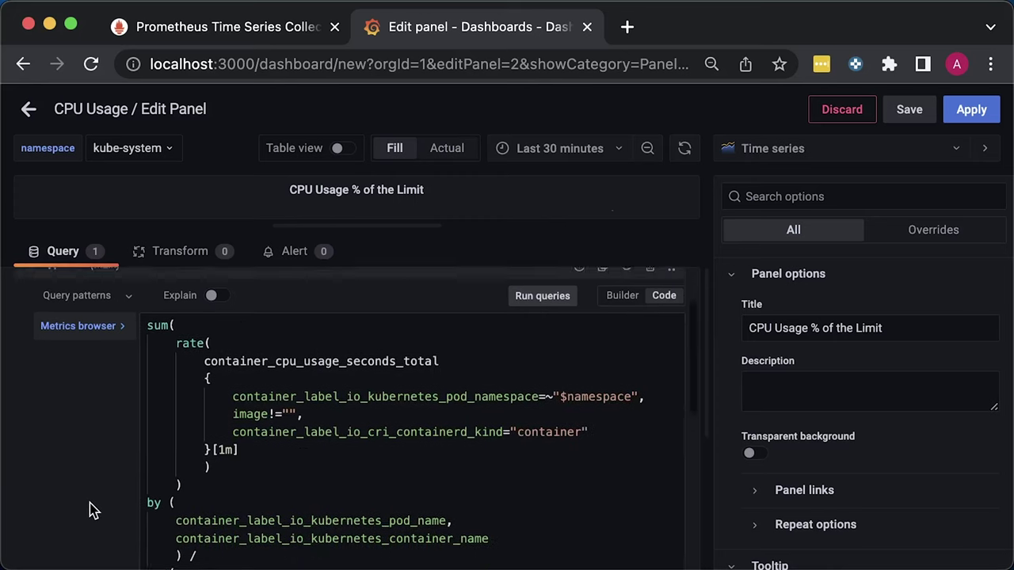
scroll(92, 509, "down", 1)
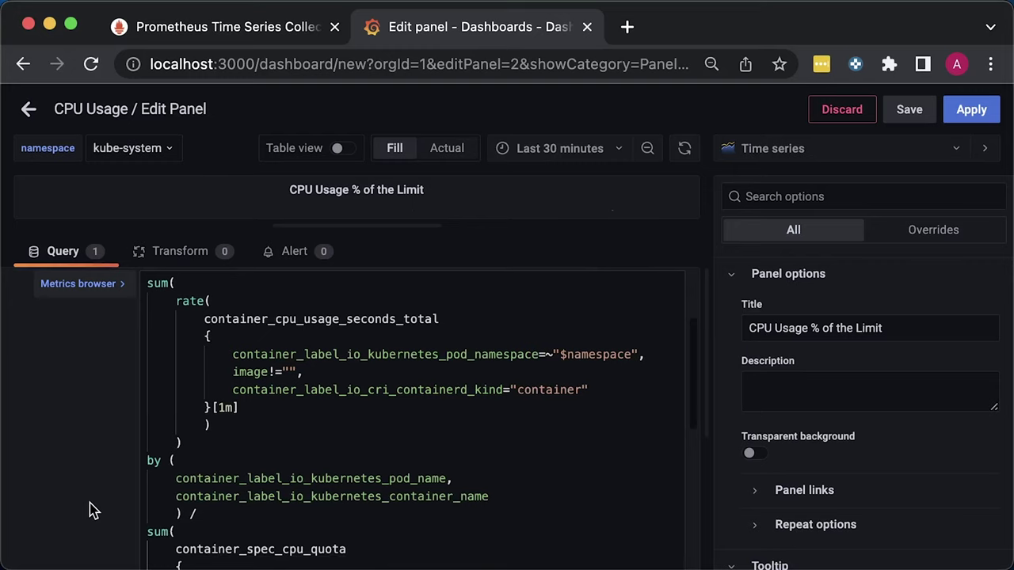
scroll(90, 509, "down", 5)
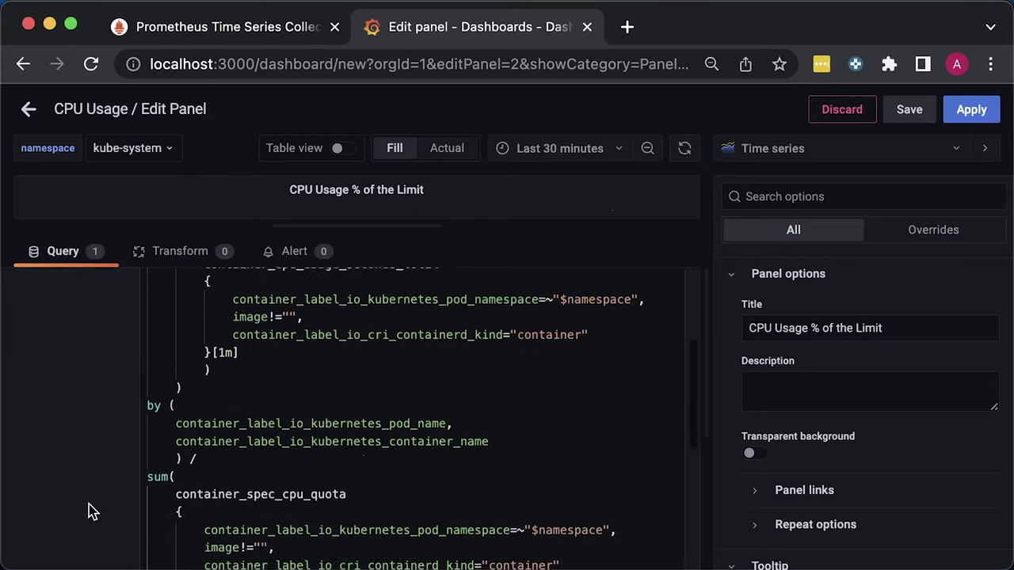
scroll(89, 511, "down", 3)
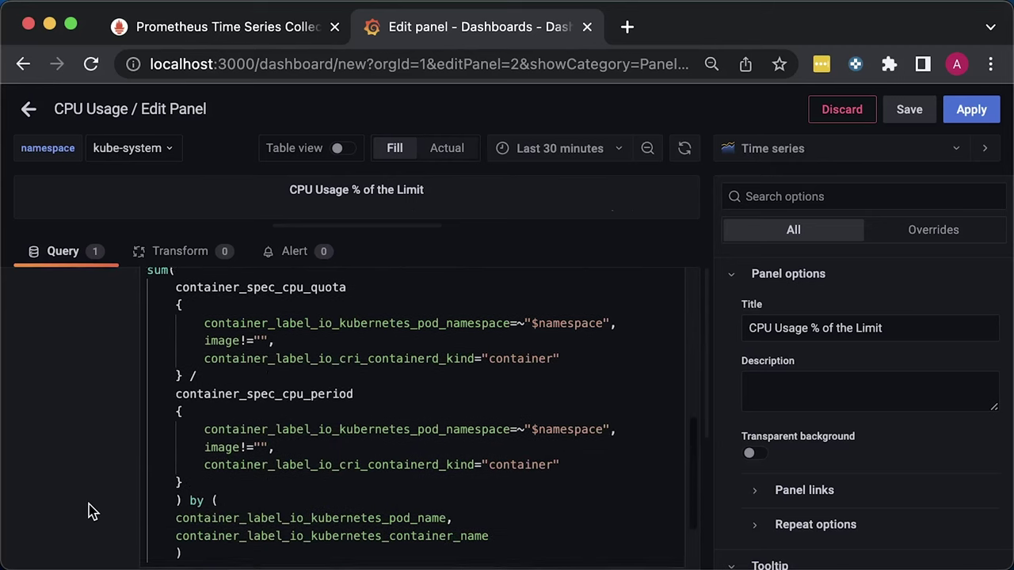
scroll(89, 513, "down", 3)
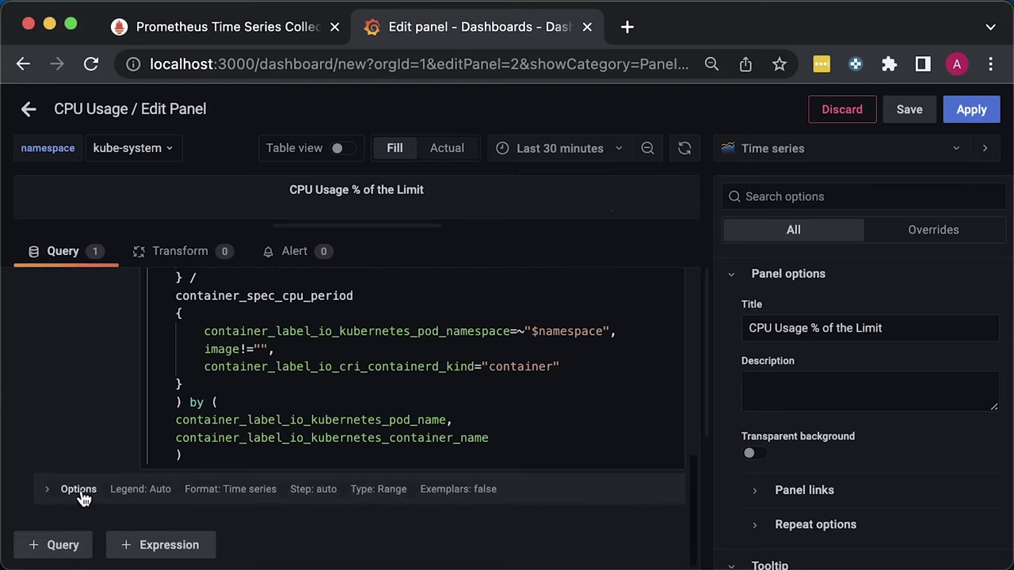
left_click(81, 493)
Set a custom legend template naming each series 'container in pod'
left_click(106, 483)
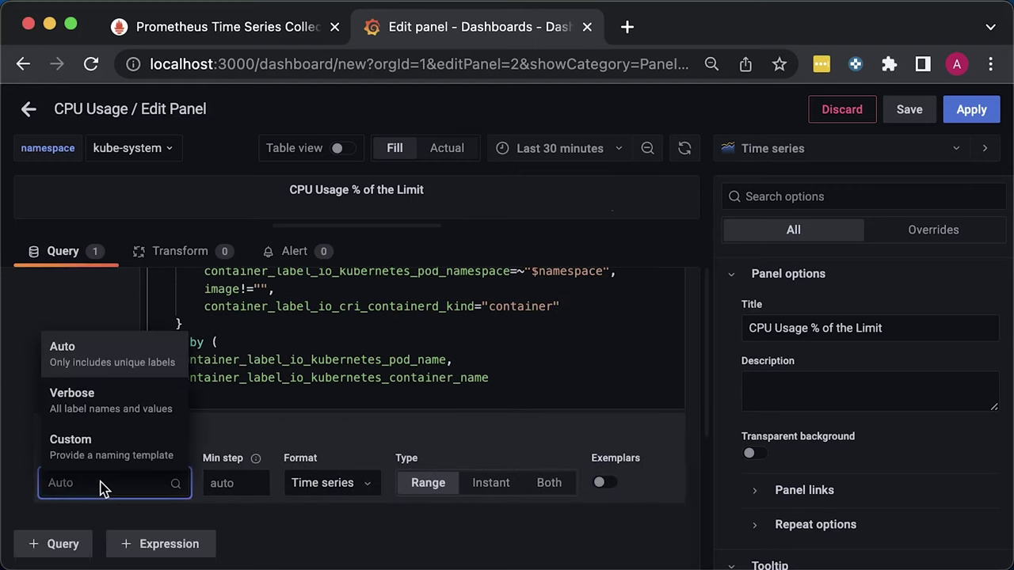
left_click(102, 446)
left_click(184, 484)
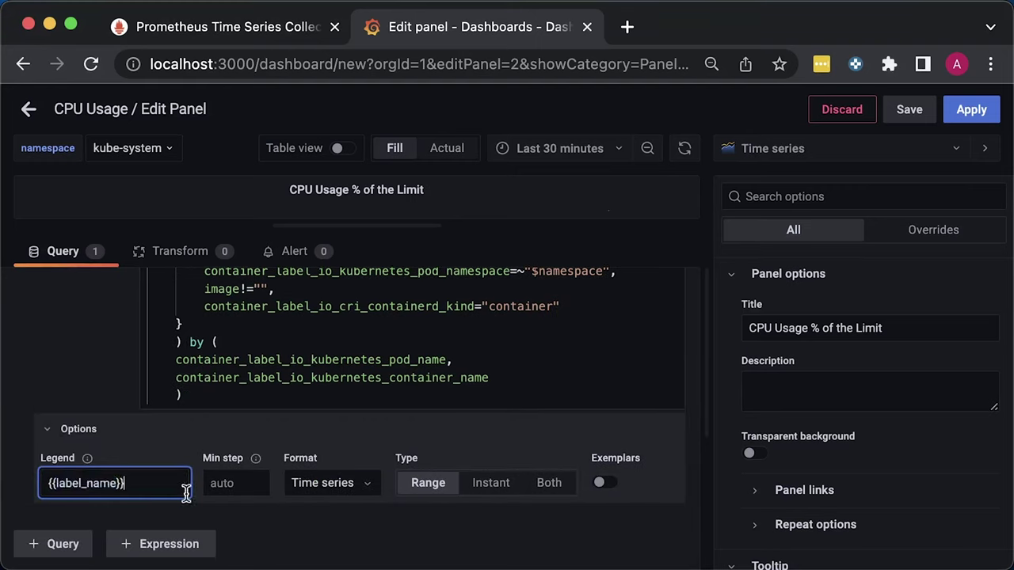
key("super+a")
type("{{ container_label_io_kubernetes_container_name }} in {{ container_label_io_kubernetes_pod_name }}")
left_click(432, 545)
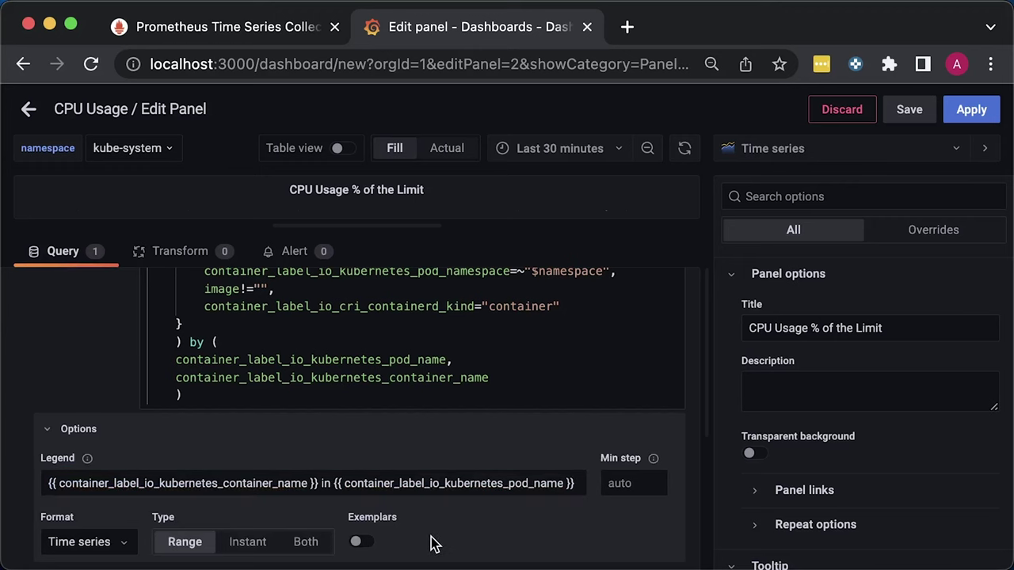
left_click_drag(354, 203, 369, 409)
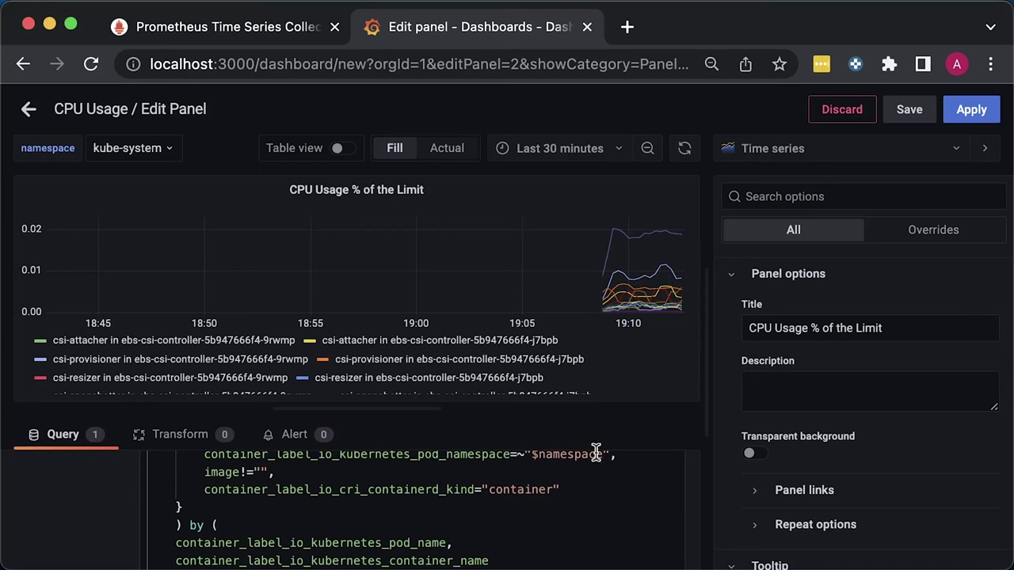
Show the legend as a table on the right with Last * values
scroll(836, 456, "down", 2)
scroll(838, 458, "down", 2)
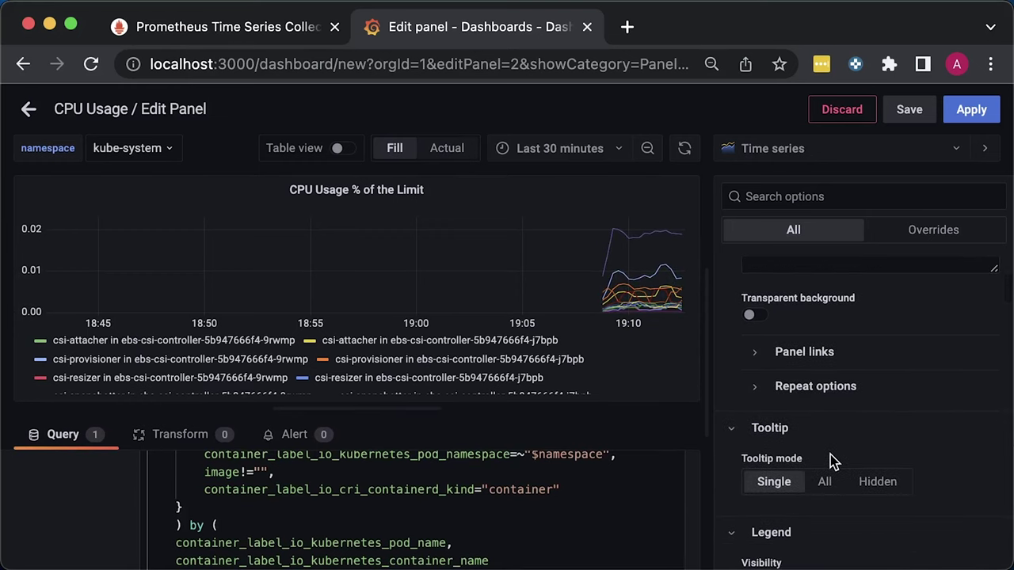
scroll(832, 457, "down", 3)
scroll(832, 463, "down", 2)
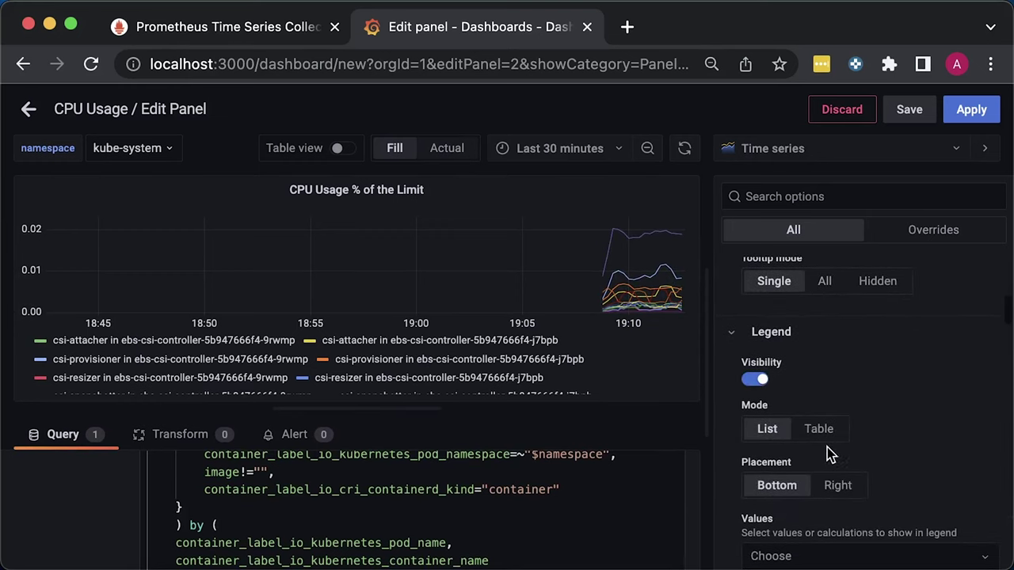
left_click(823, 434)
left_click(838, 485)
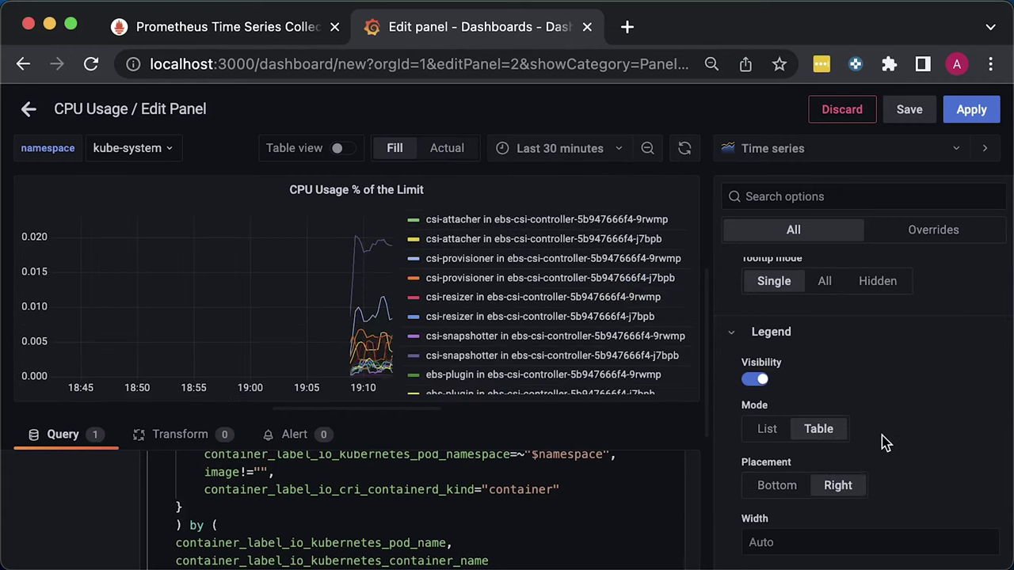
scroll(883, 439, "down", 5)
left_click(842, 420)
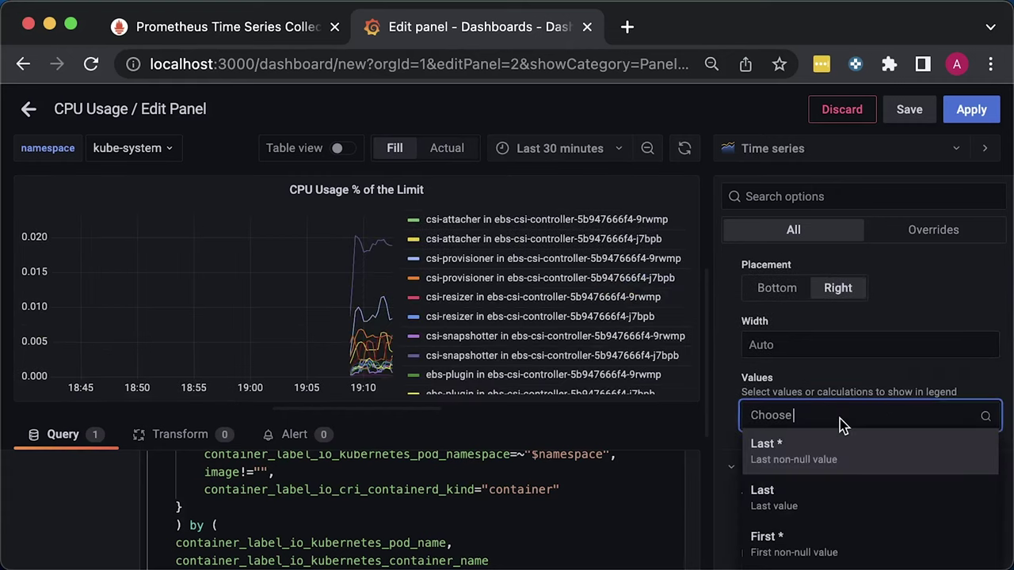
left_click(796, 446)
scroll(815, 461, "down", 1)
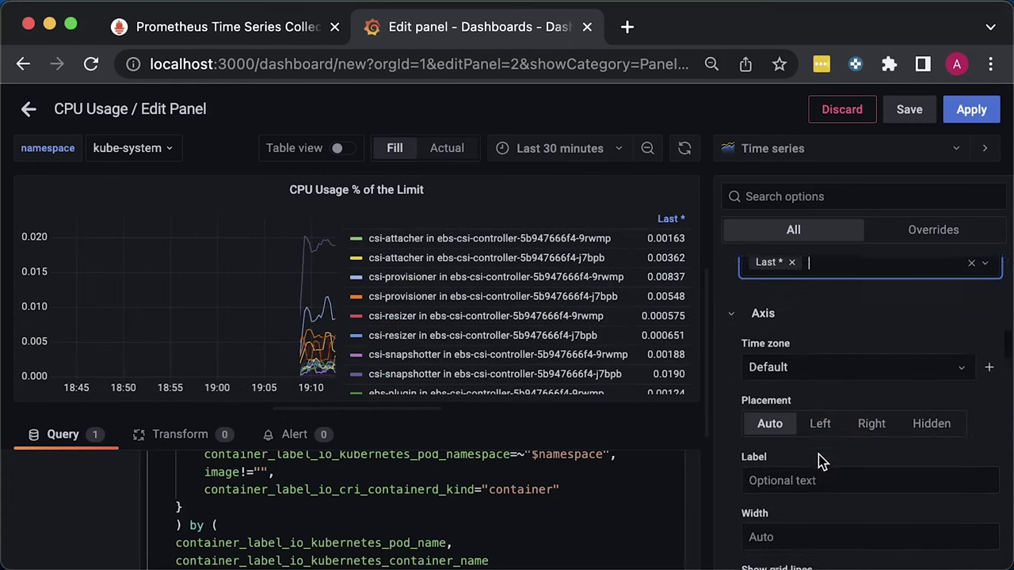
scroll(821, 462, "down", 1)
scroll(819, 451, "down", 5)
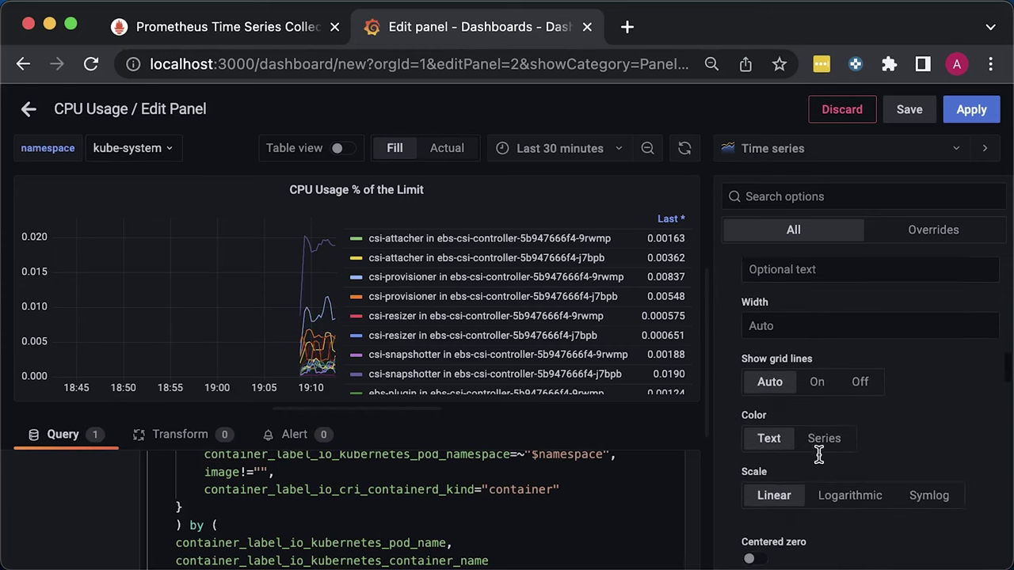
scroll(819, 457, "down", 8)
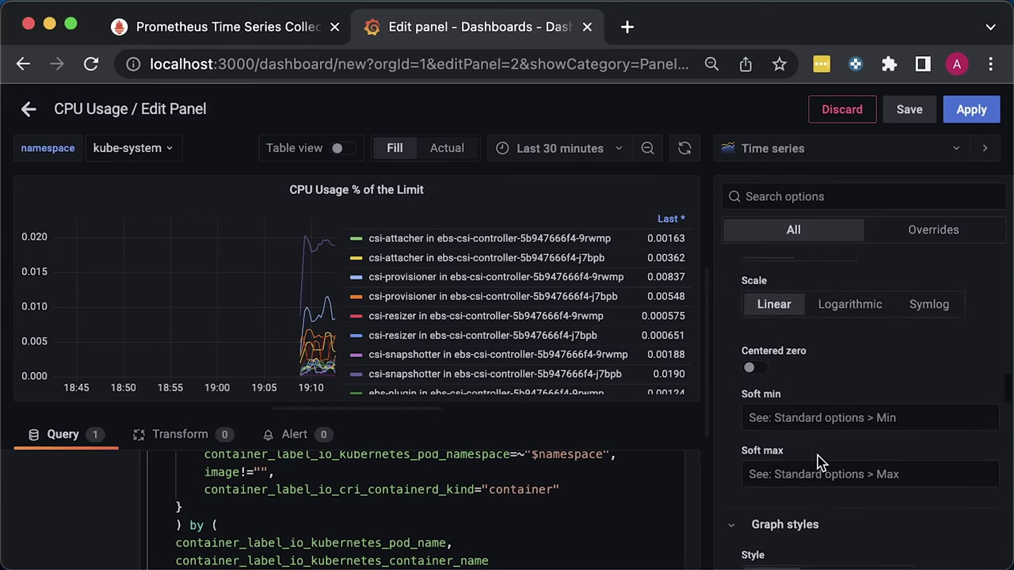
Style the graph with smooth interpolation, line width 2, fill opacity 50, Opacity gradient, and Connect null values Always
scroll(817, 455, "down", 4)
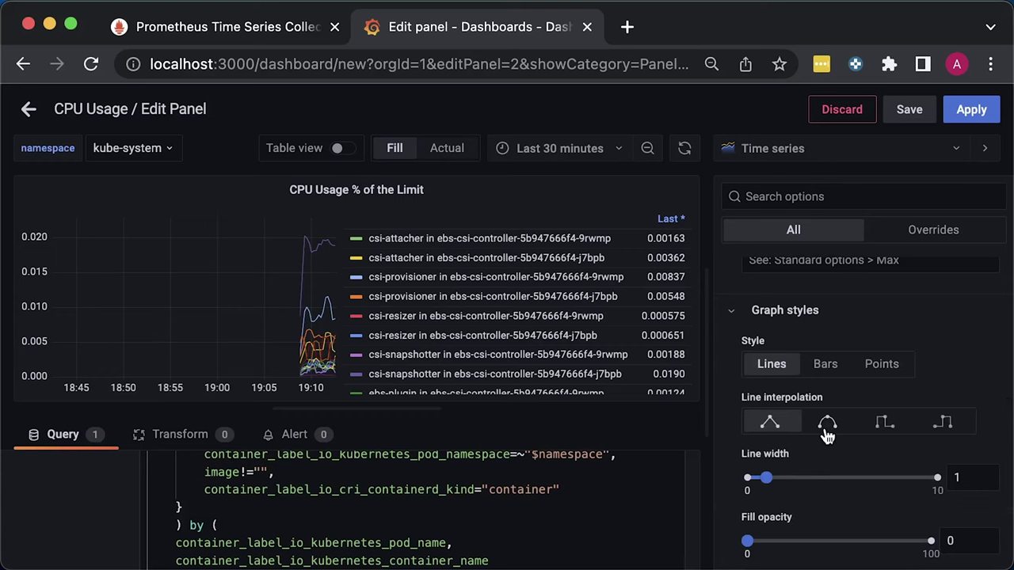
left_click(828, 427)
left_click(988, 474)
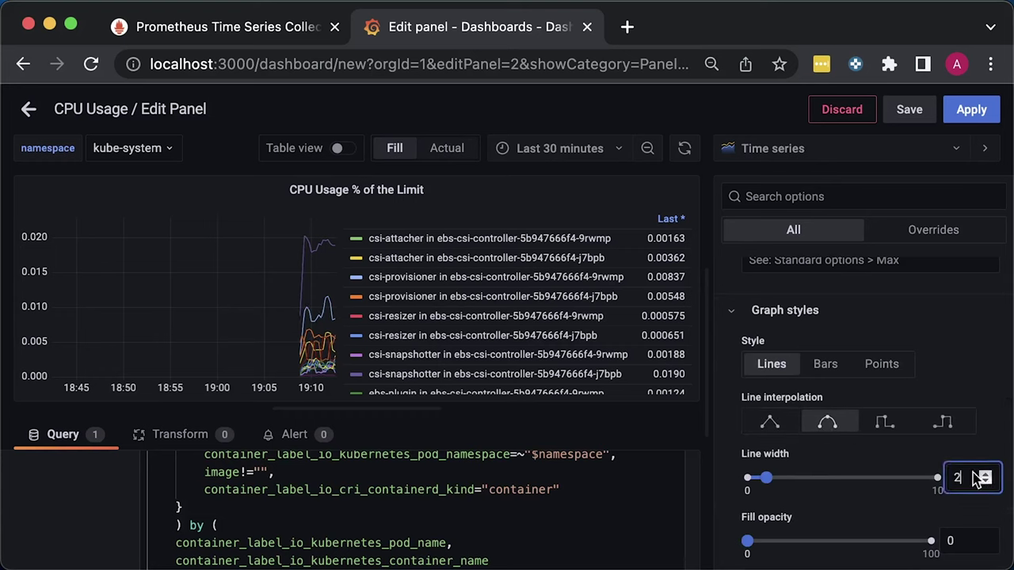
scroll(911, 489, "down", 2)
scroll(909, 489, "down", 1)
key("Tab")
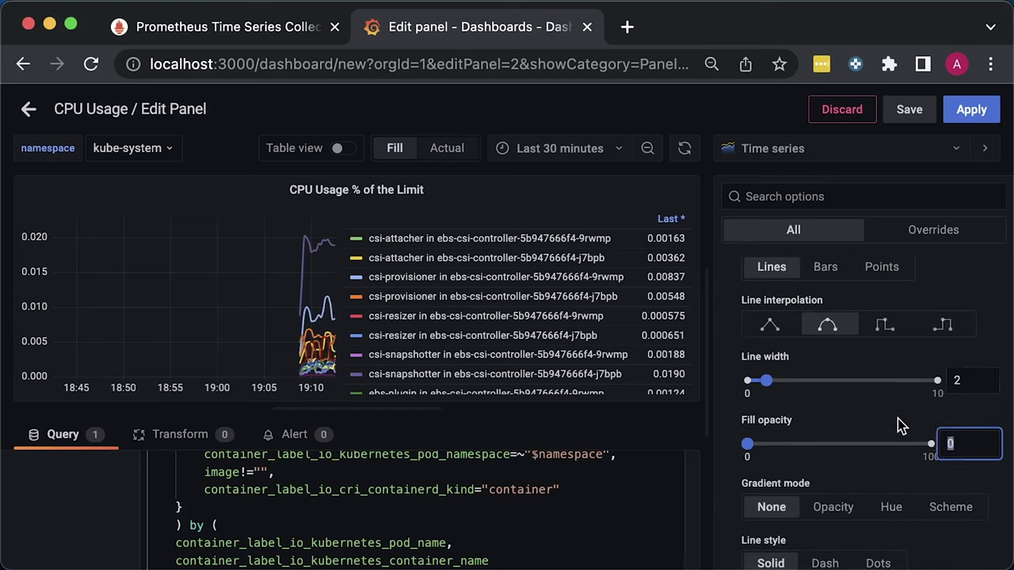
type("50")
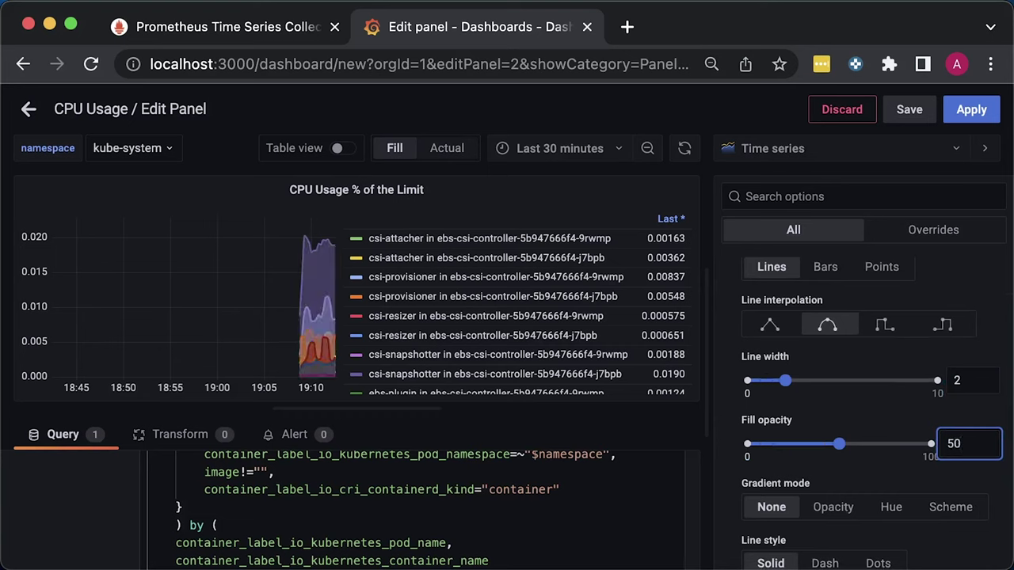
scroll(872, 432, "down", 1)
left_click(832, 466)
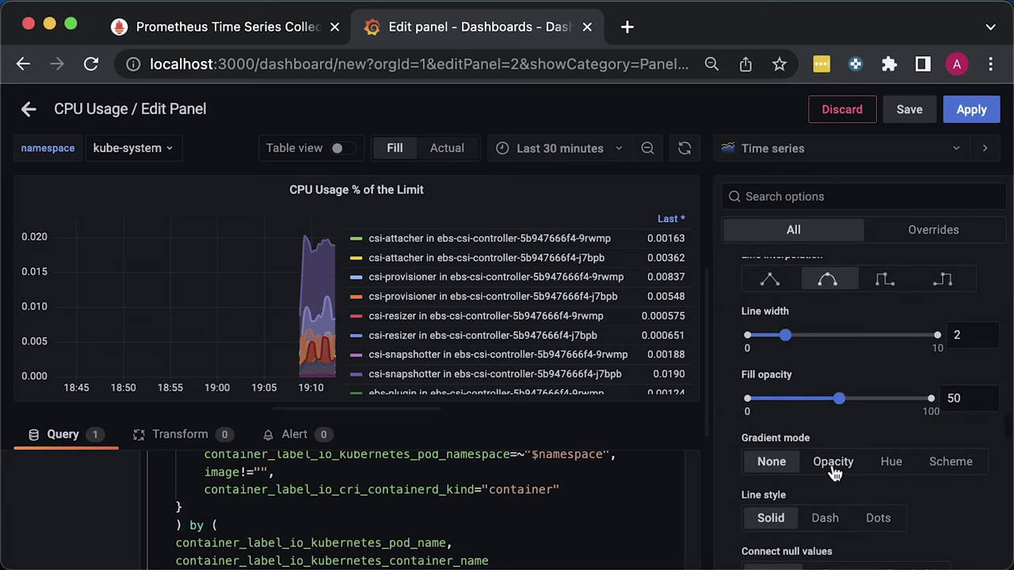
scroll(888, 422, "down", 3)
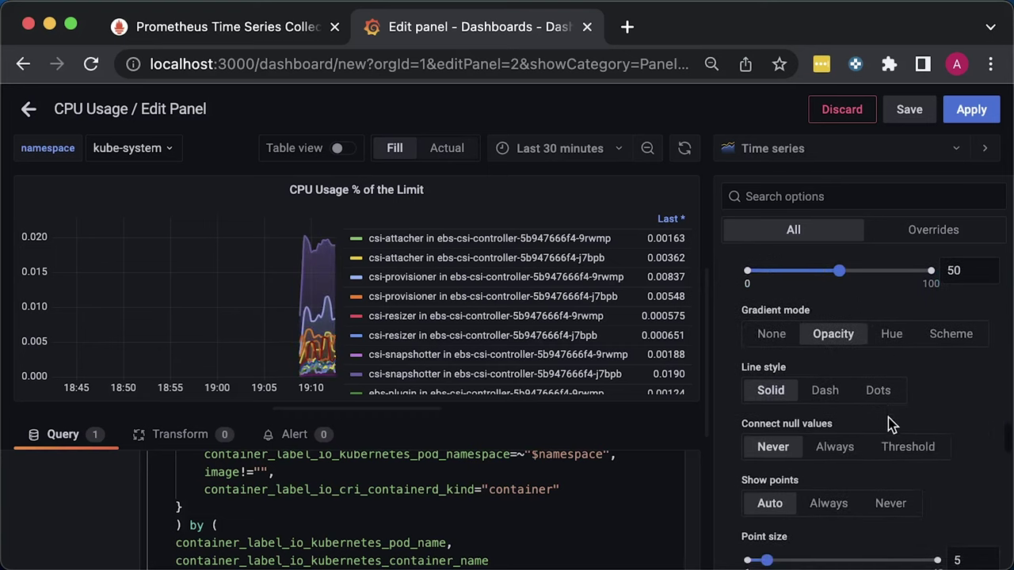
left_click(831, 449)
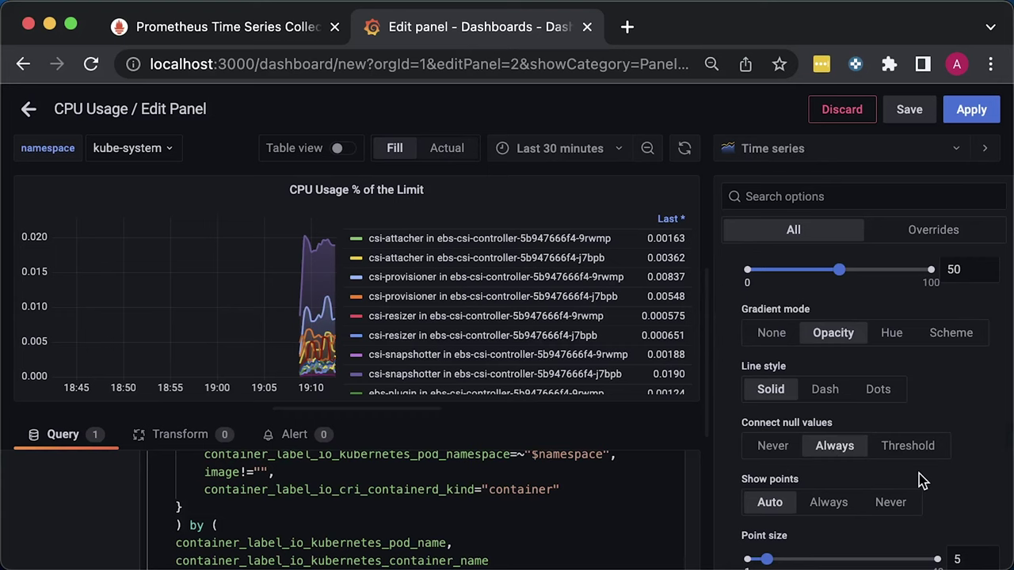
Set the panel unit to Misc / Percent (0.0-1.0)
scroll(919, 473, "down", 5)
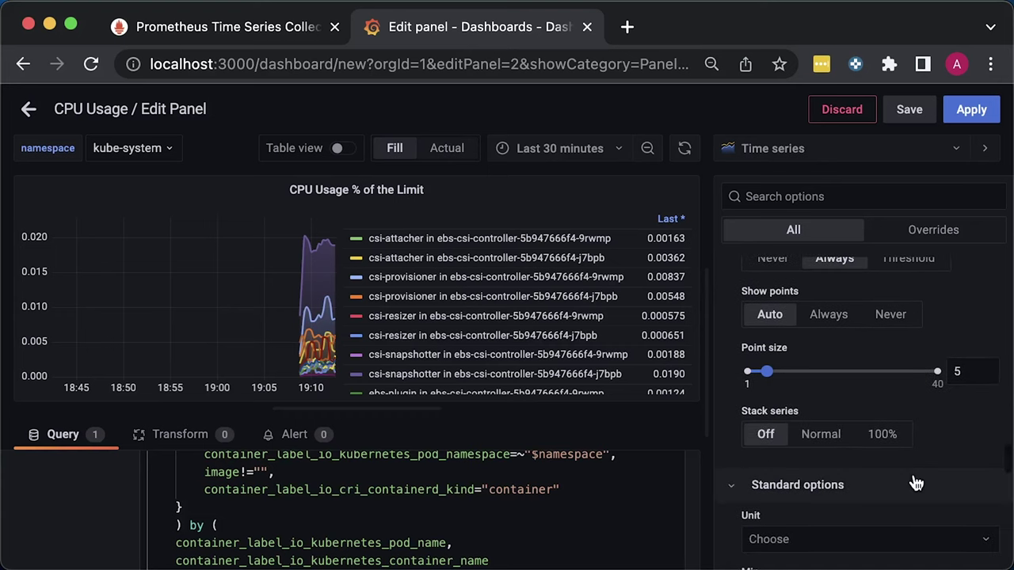
scroll(917, 483, "down", 4)
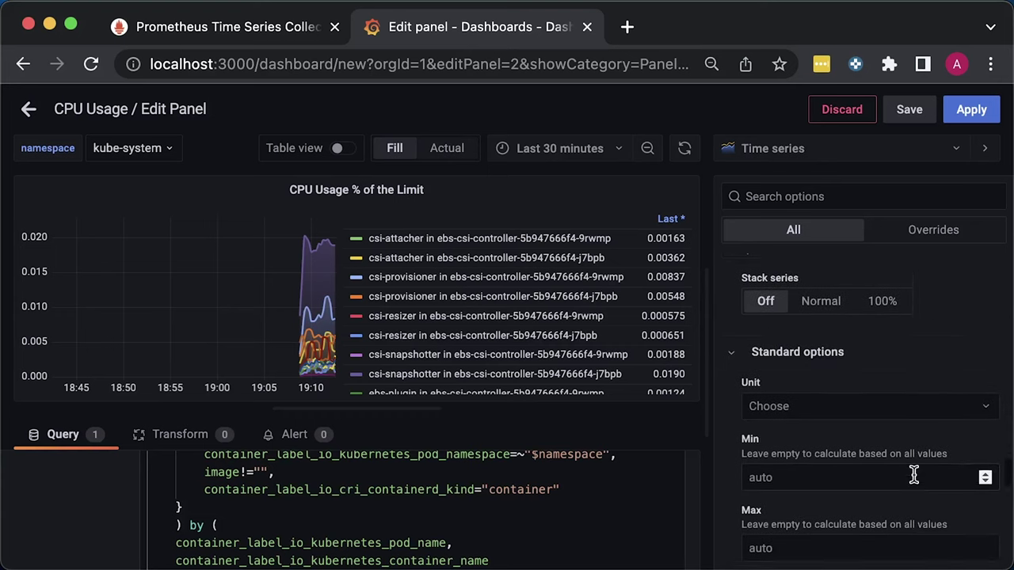
left_click(850, 391)
type("per")
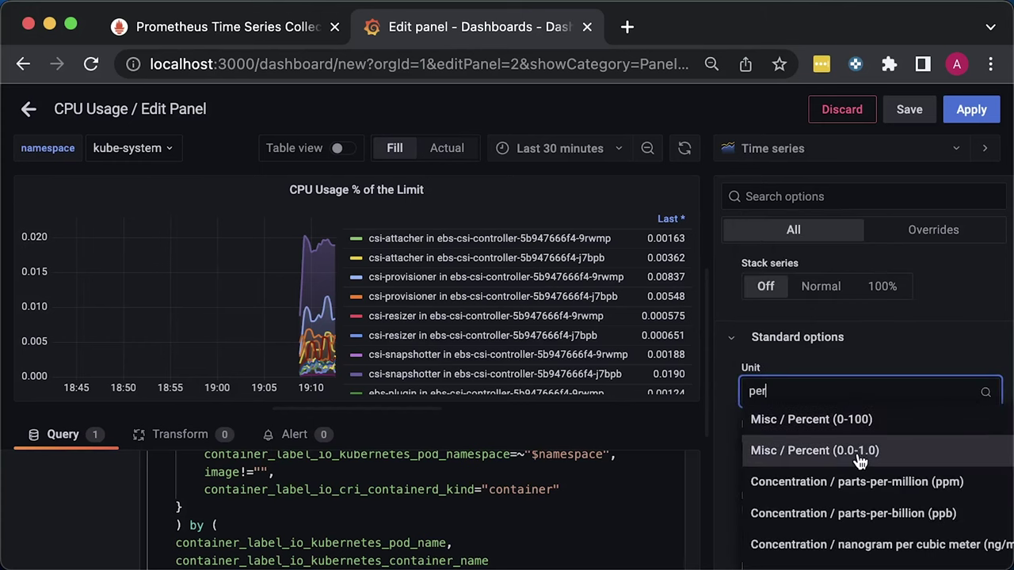
left_click(858, 450)
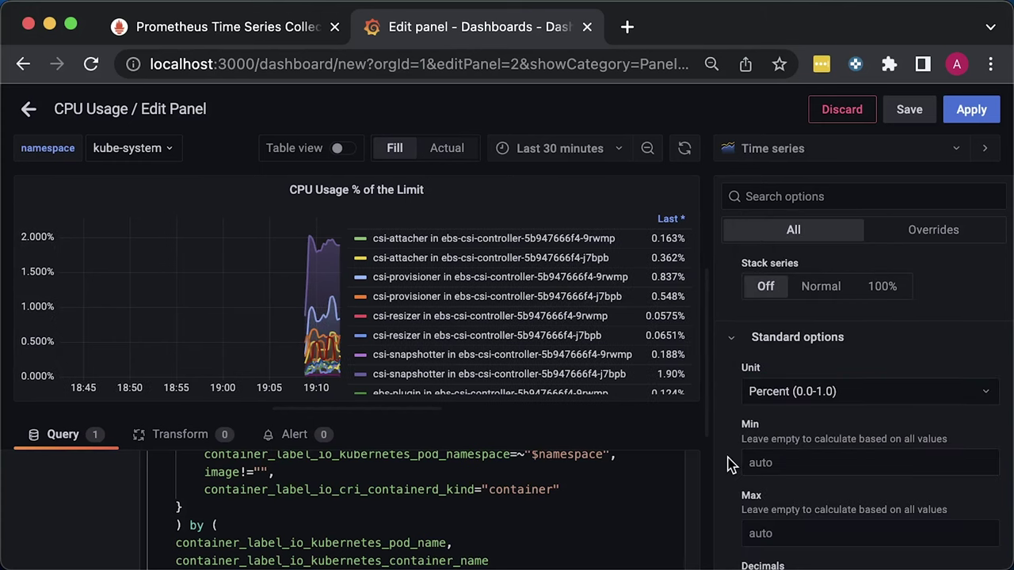
Set Decimals to 1 and apply the panel to the dashboard
scroll(731, 466, "down", 4)
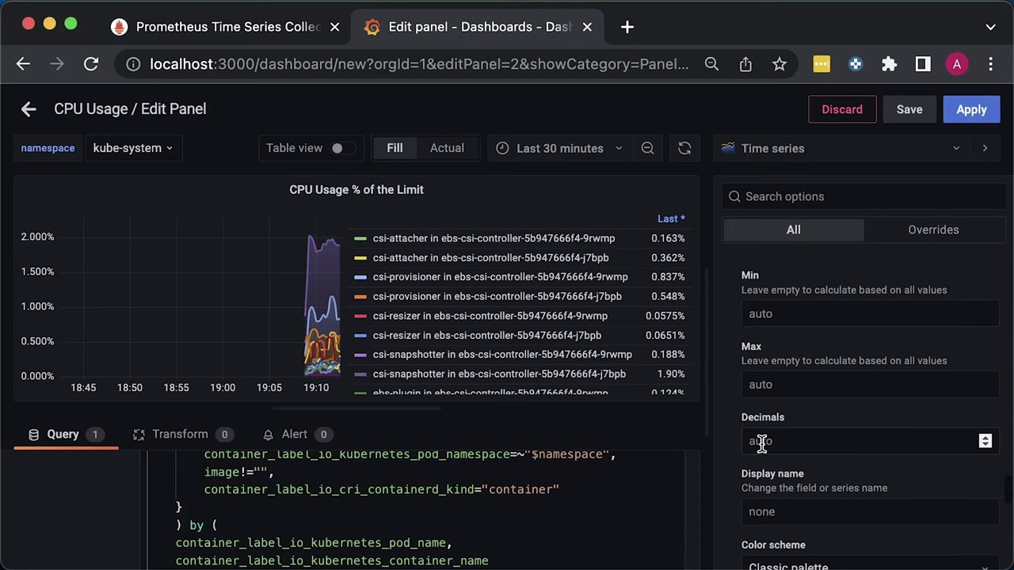
left_click(749, 442)
type("1")
left_click(732, 480)
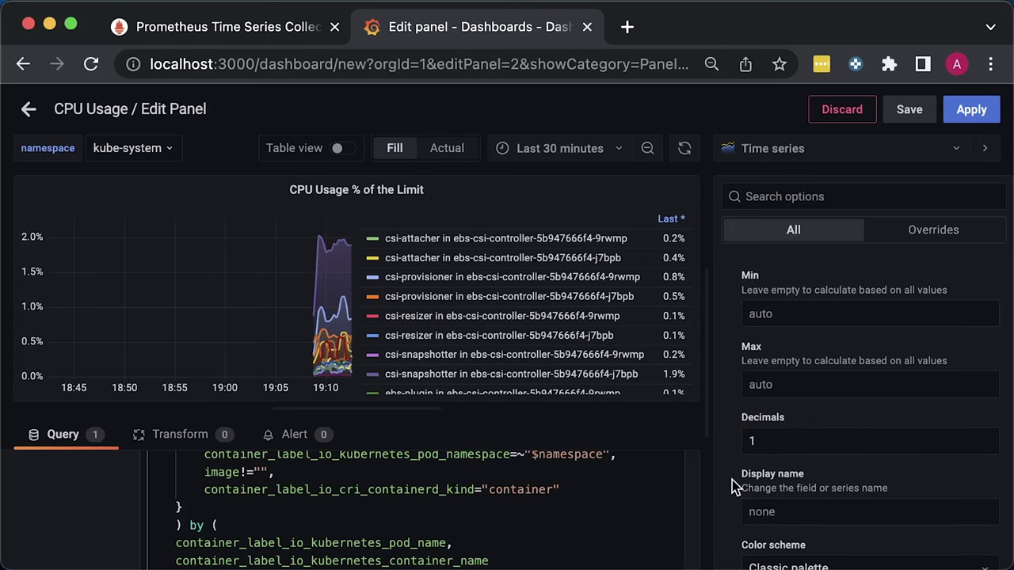
scroll(733, 484, "down", 2)
scroll(733, 485, "down", 1)
scroll(732, 484, "down", 6)
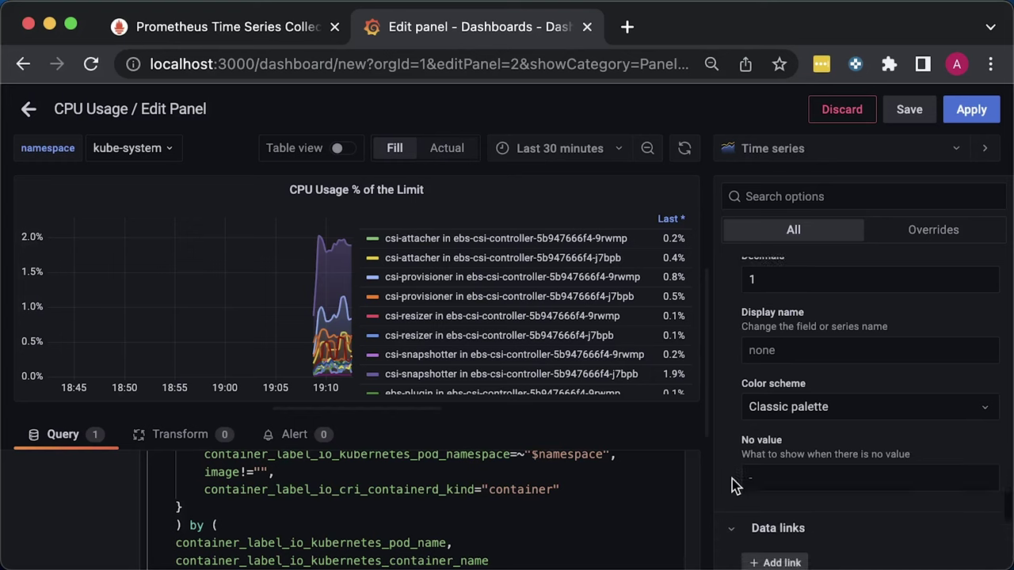
scroll(734, 485, "down", 3)
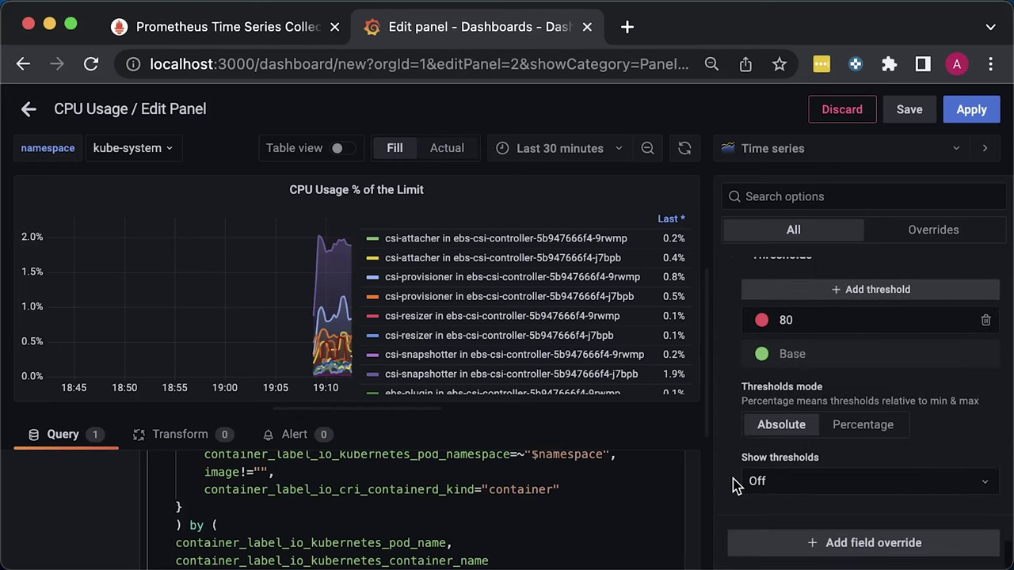
left_click(968, 111)
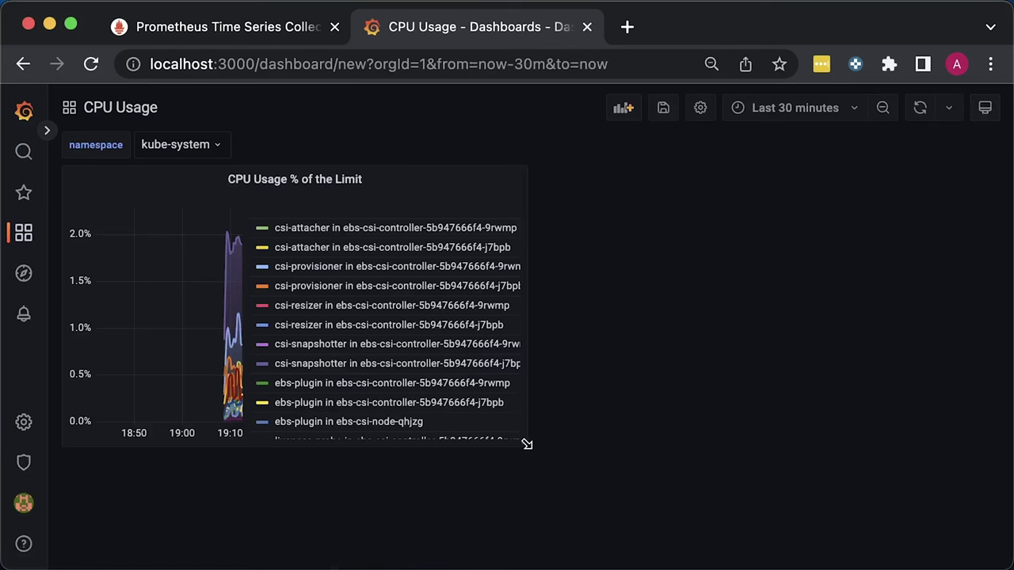
Widen the panel to full width, set 5-second auto-refresh, and save the dashboard as CPU Usage
left_click_drag(526, 444, 997, 558)
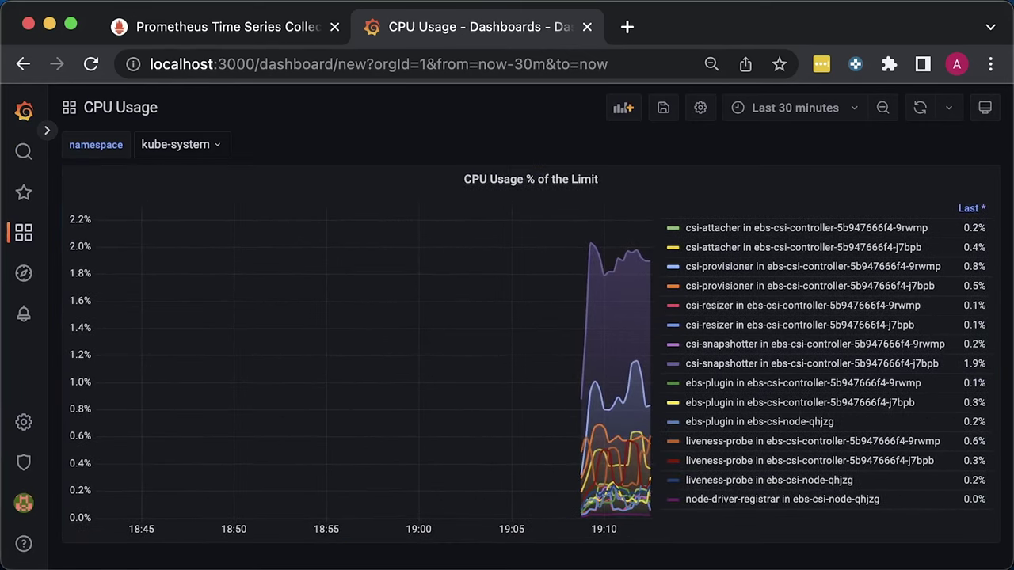
left_click(949, 109)
left_click(935, 163)
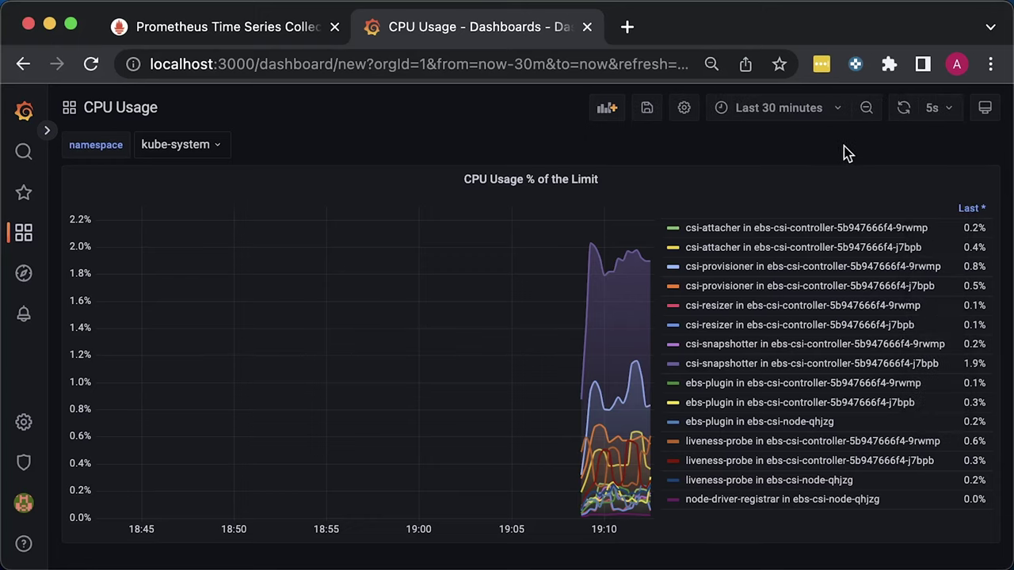
left_click(647, 108)
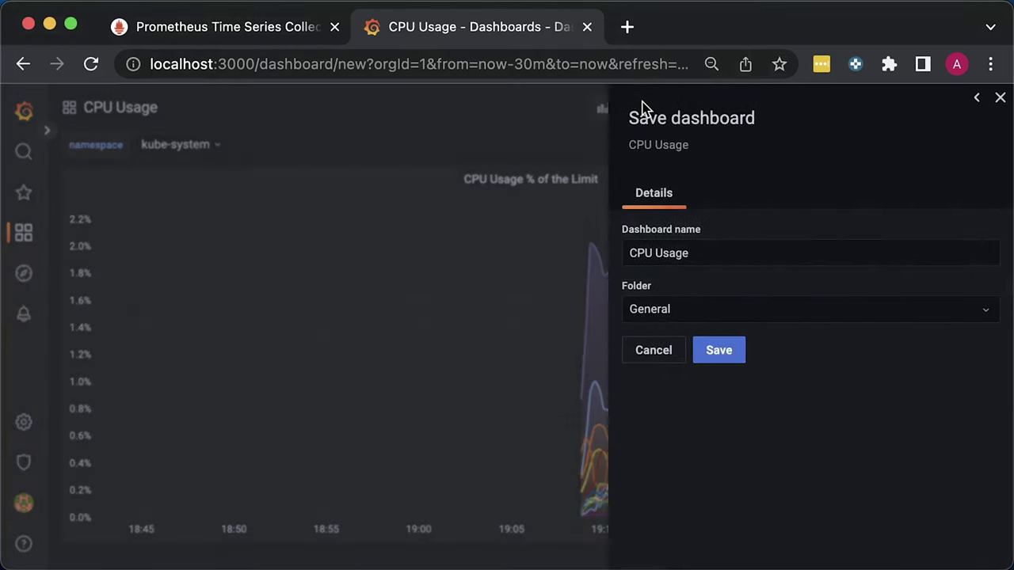
left_click(727, 353)
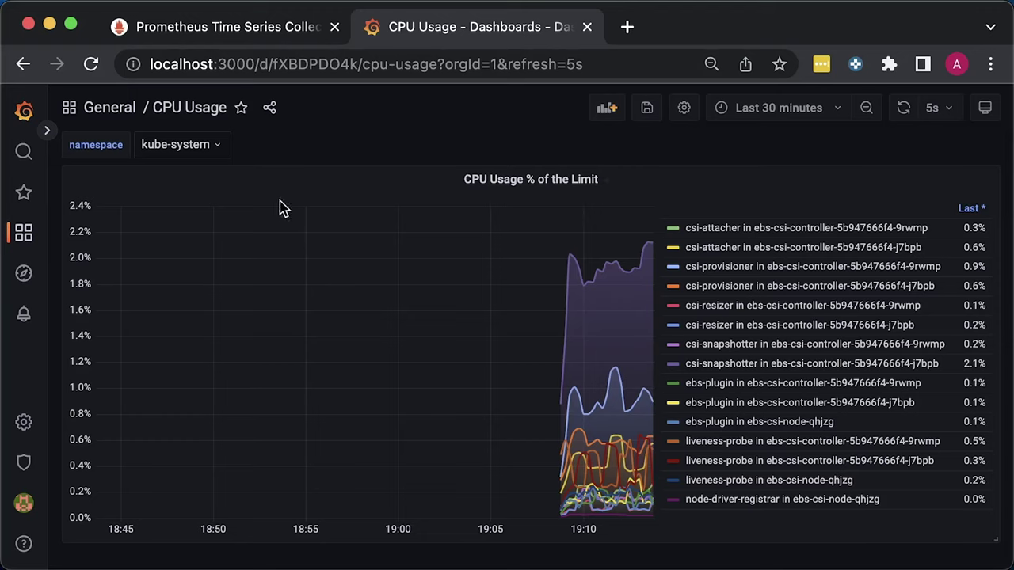
Check the chart for the grafana, monitoring and cadvisor namespaces, then set namespace to All
left_click(206, 144)
left_click(187, 211)
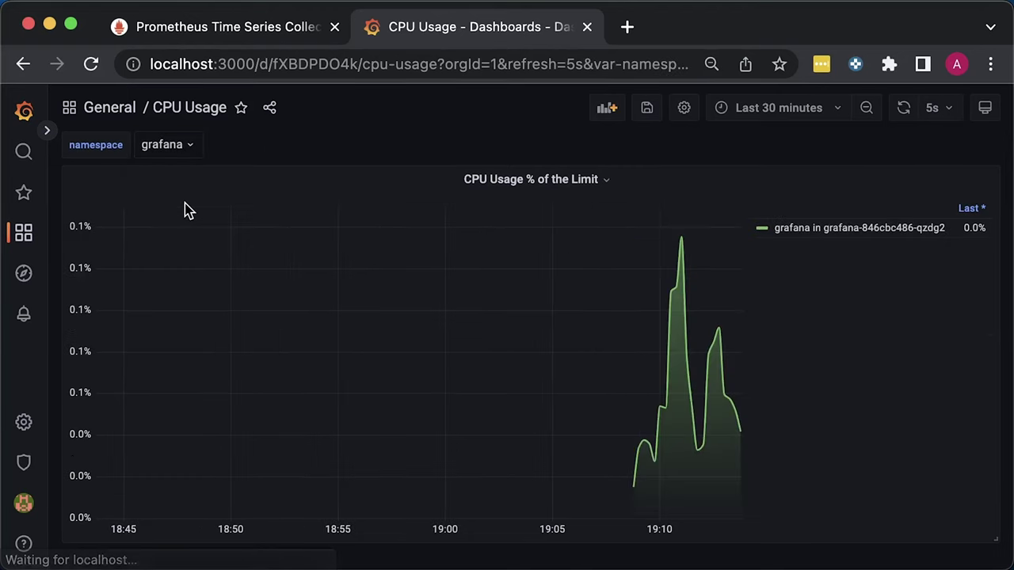
left_click(191, 151)
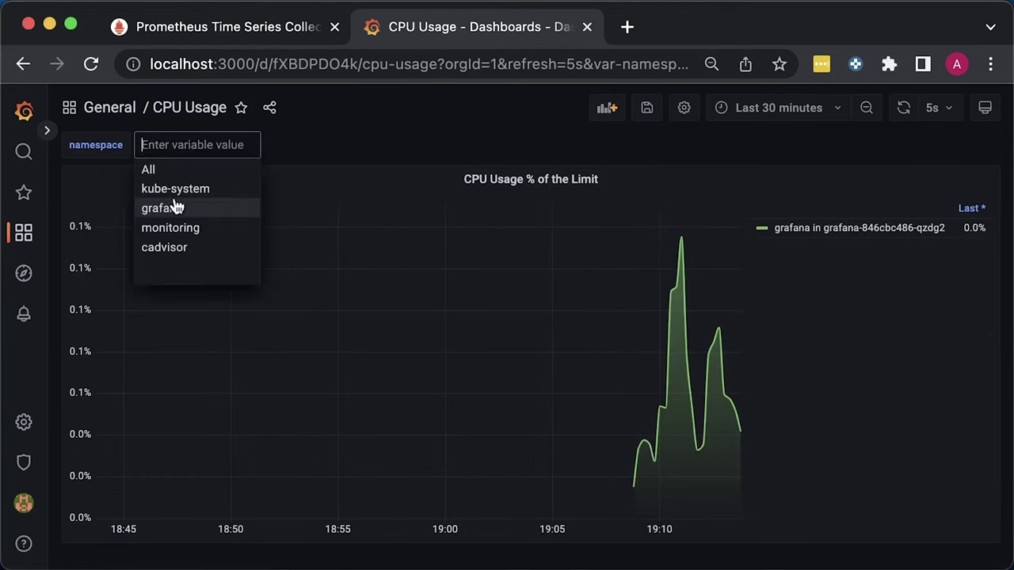
left_click(177, 228)
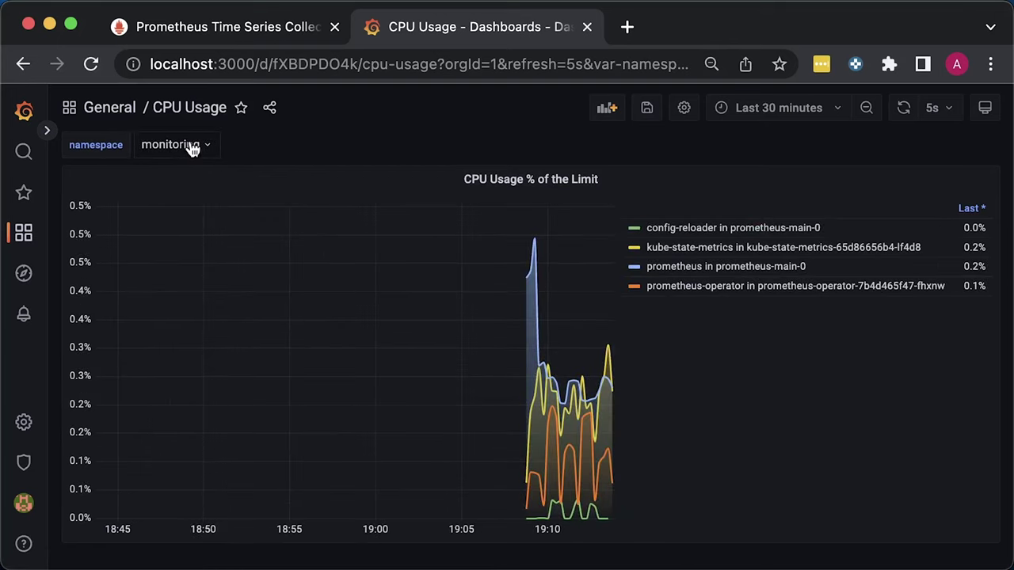
left_click(192, 150)
left_click(190, 250)
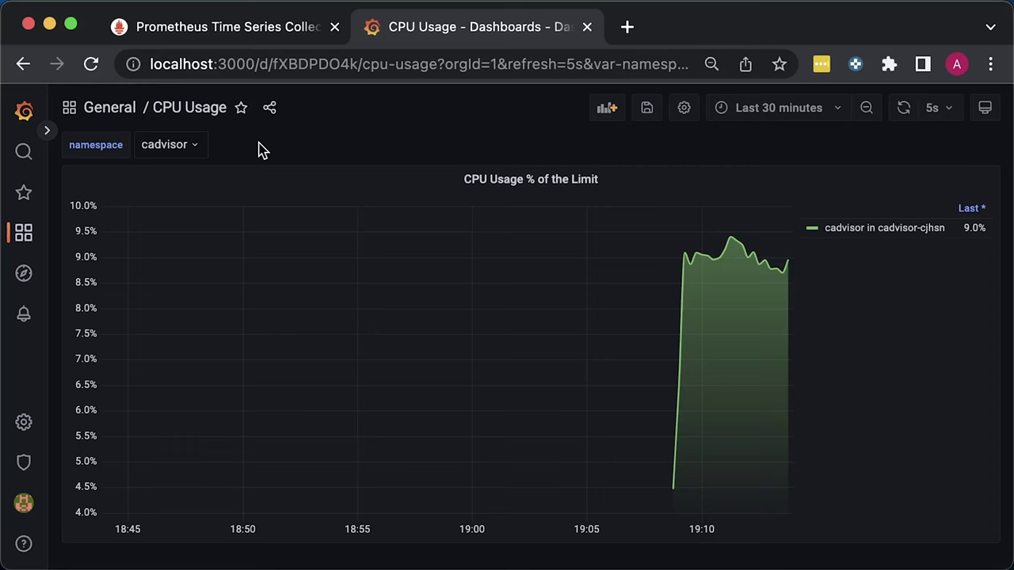
left_click(167, 146)
left_click(151, 170)
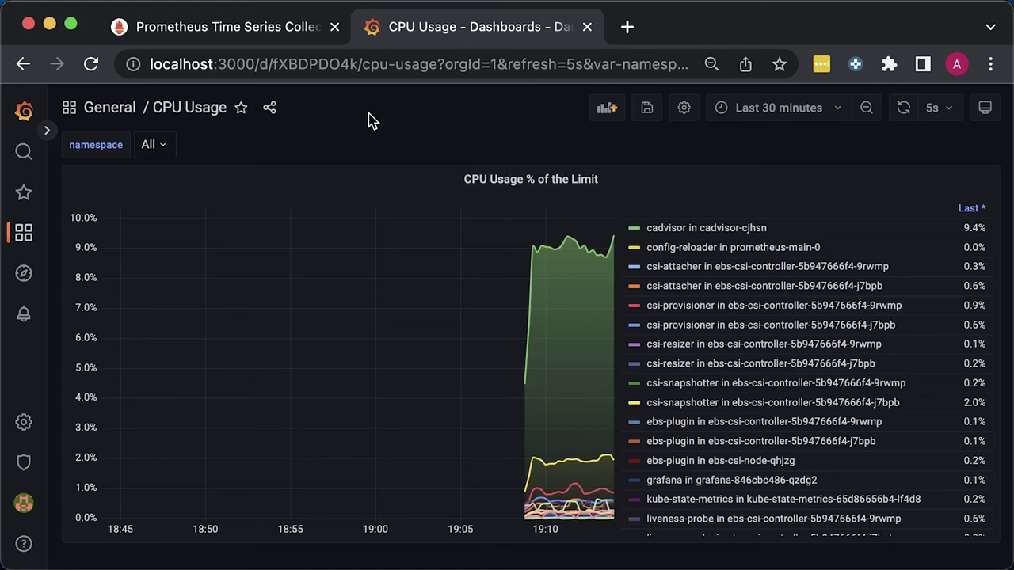
Run container_cpu_cfs_throttled_seconds_total in Prometheus, then return to the CPU Usage dashboard
left_click(254, 31)
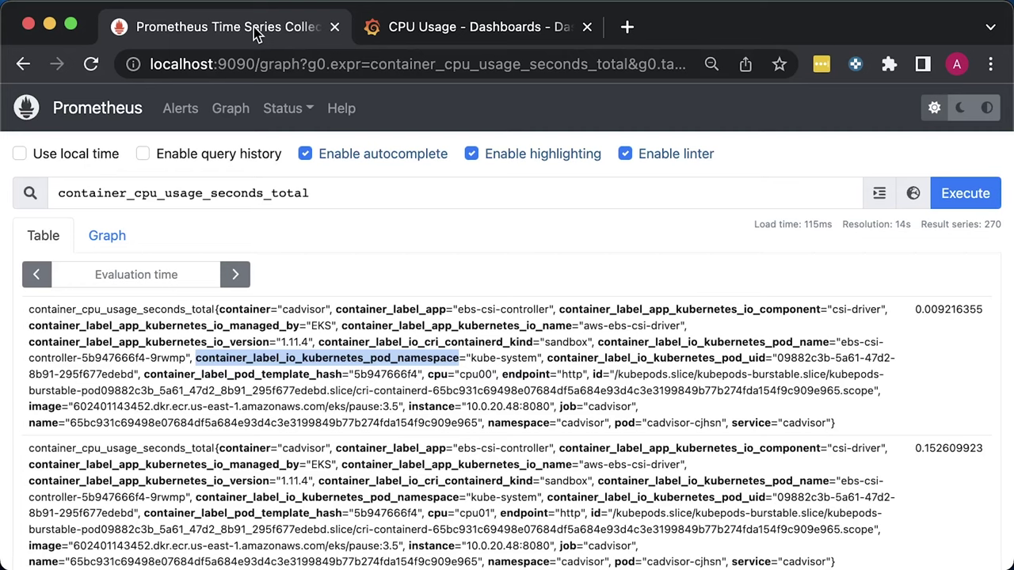
double_click(337, 201)
type("container_cpu_cfs_throttled_seconds_total")
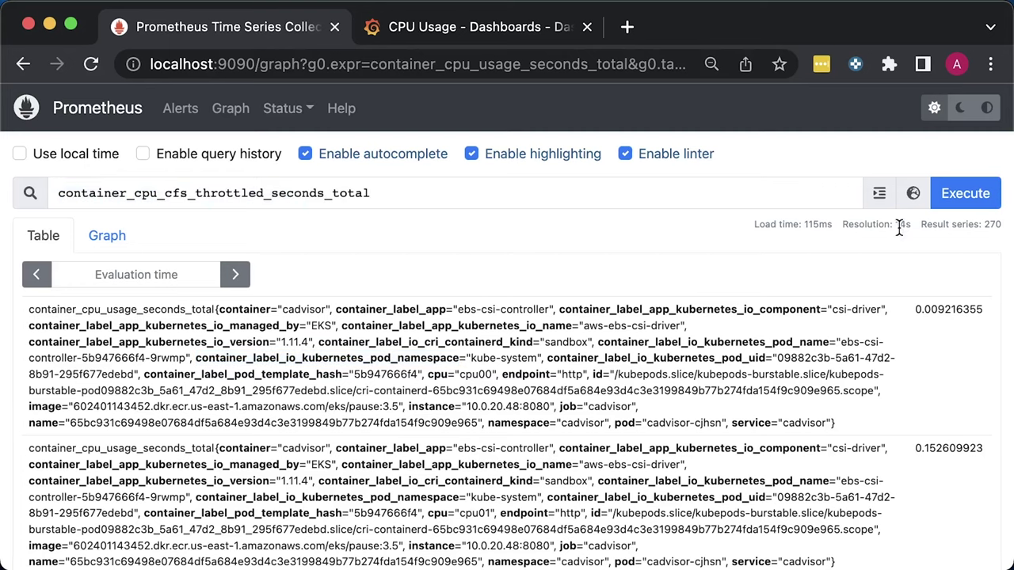
left_click(971, 197)
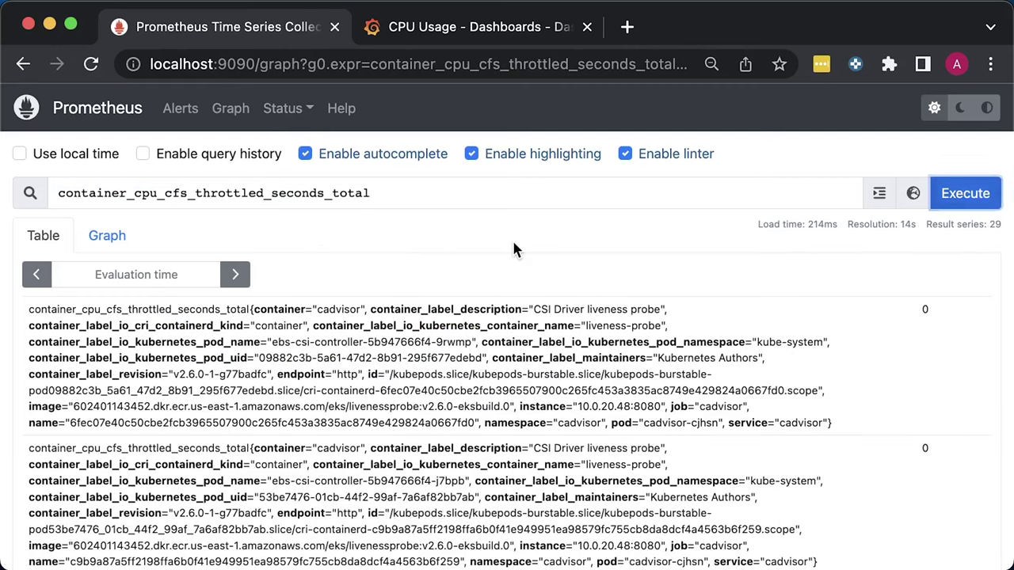
left_click(463, 30)
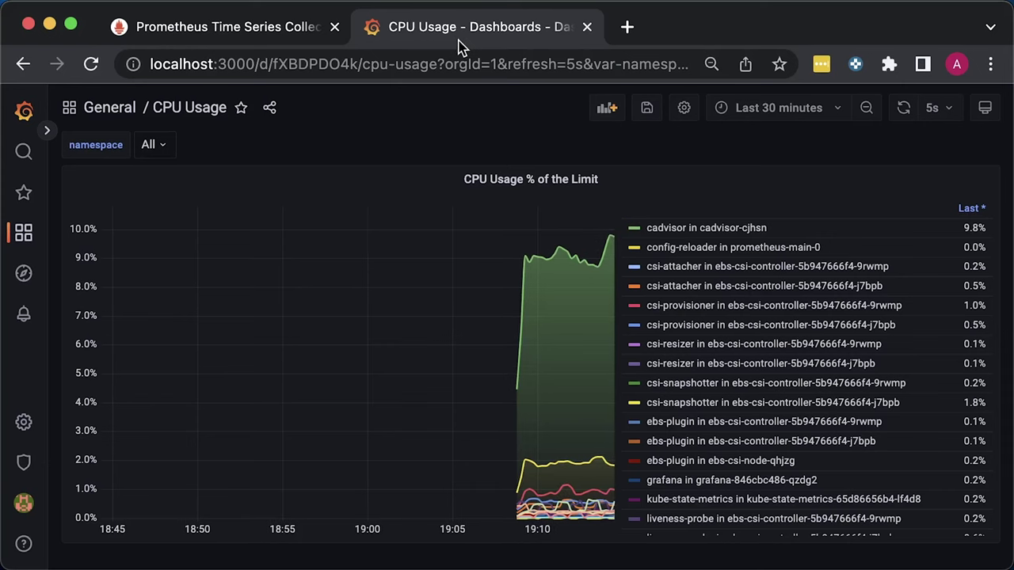
Add a new panel titled CPU Throttling using the Main data source
left_click(606, 108)
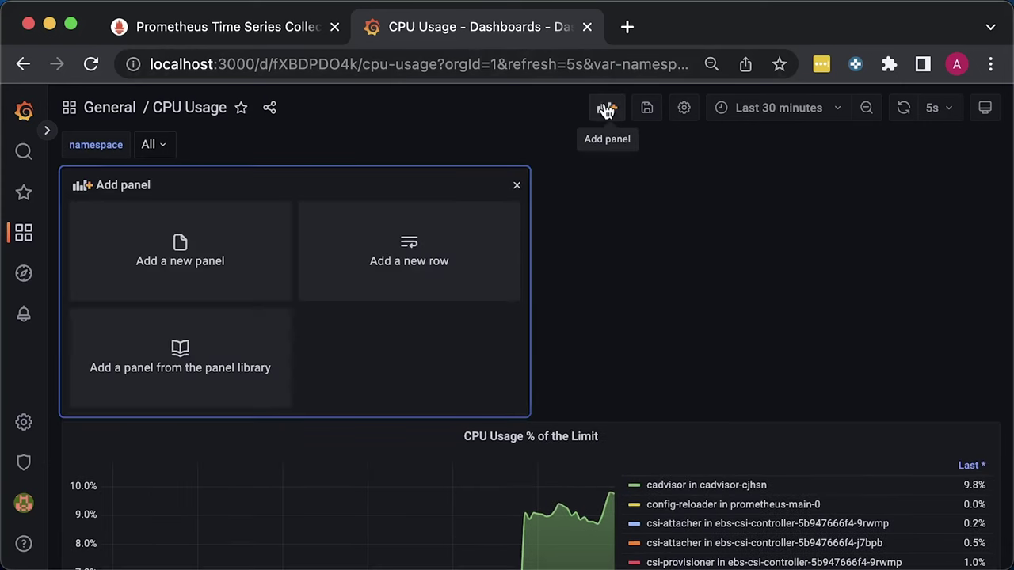
left_click(227, 239)
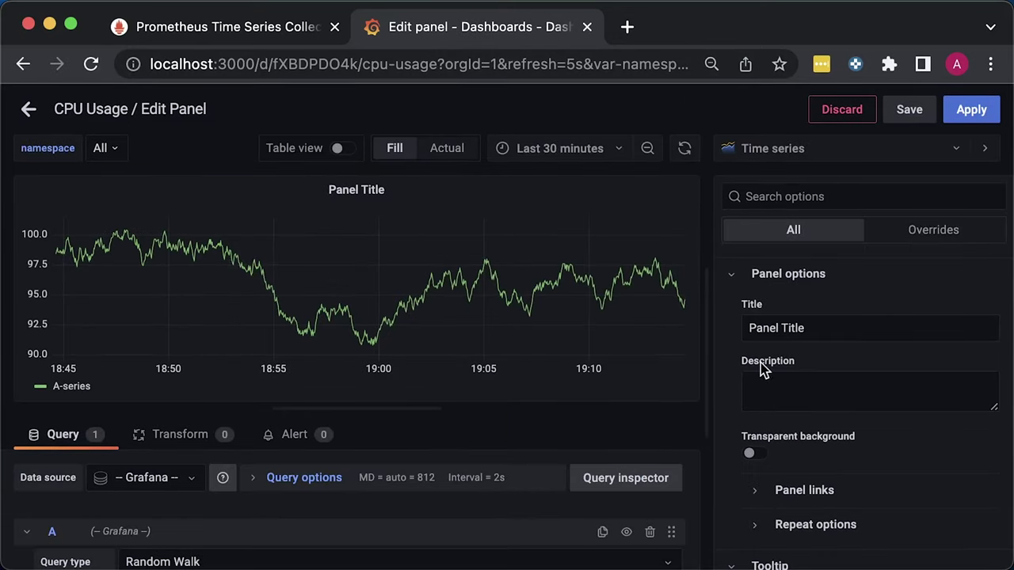
left_click(839, 331)
key("super+a")
type("CPU Throttling")
left_click(856, 358)
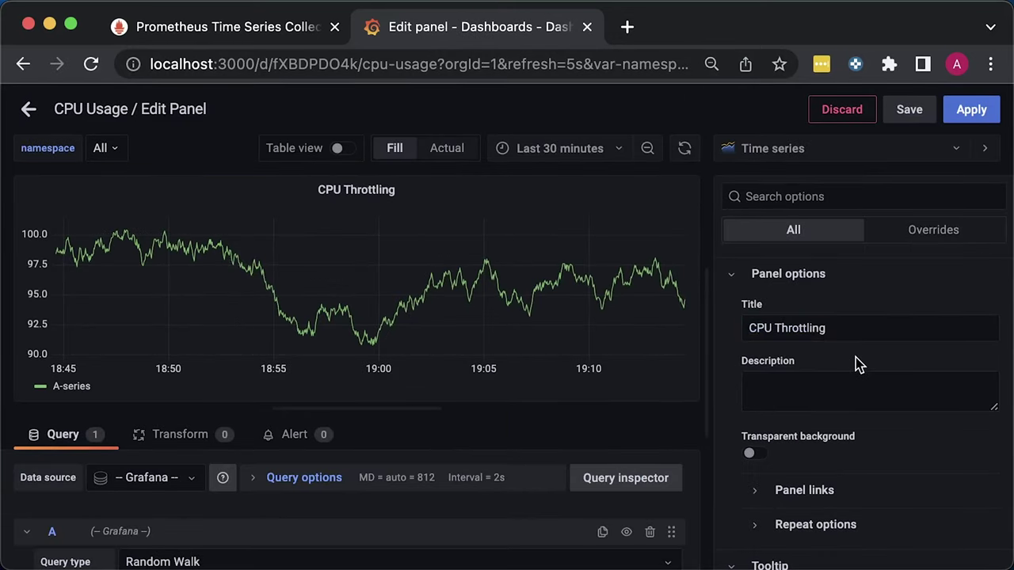
left_click(161, 479)
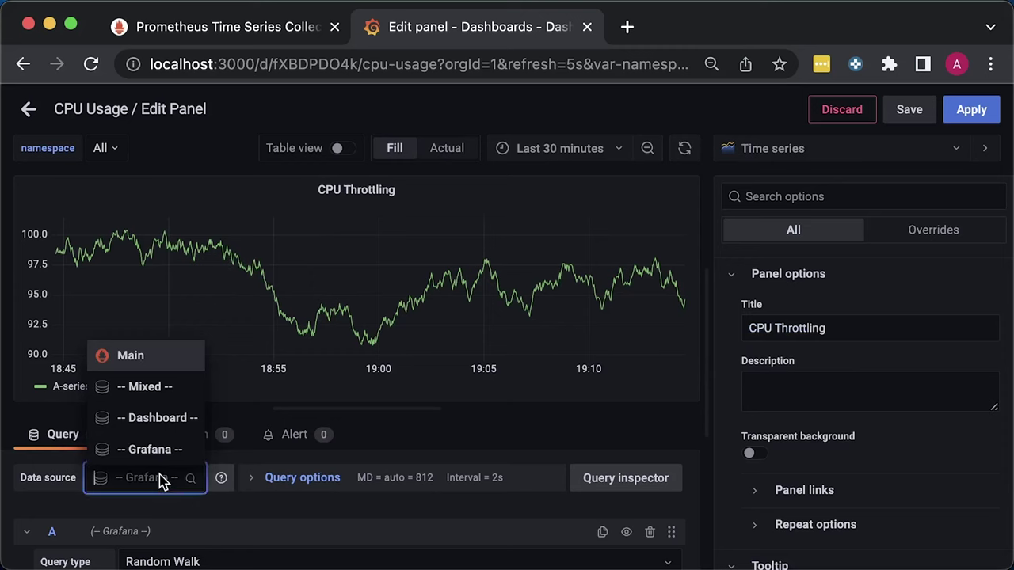
left_click(146, 365)
Paste the rate(container_cpu_cfs_throttled_seconds_total[1m]) query filtered by $namespace into the query editor
scroll(369, 511, "down", 3)
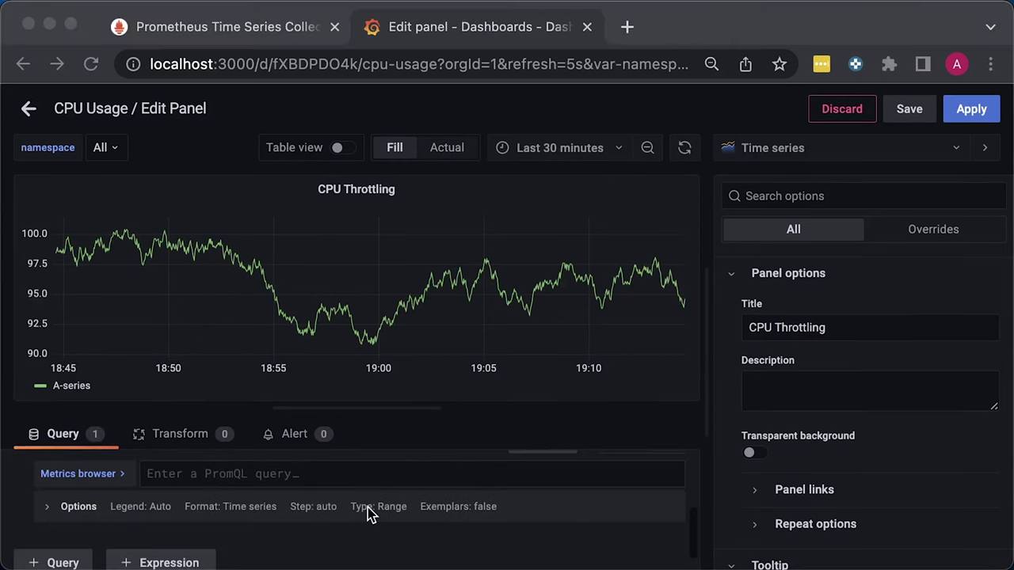
left_click(397, 407)
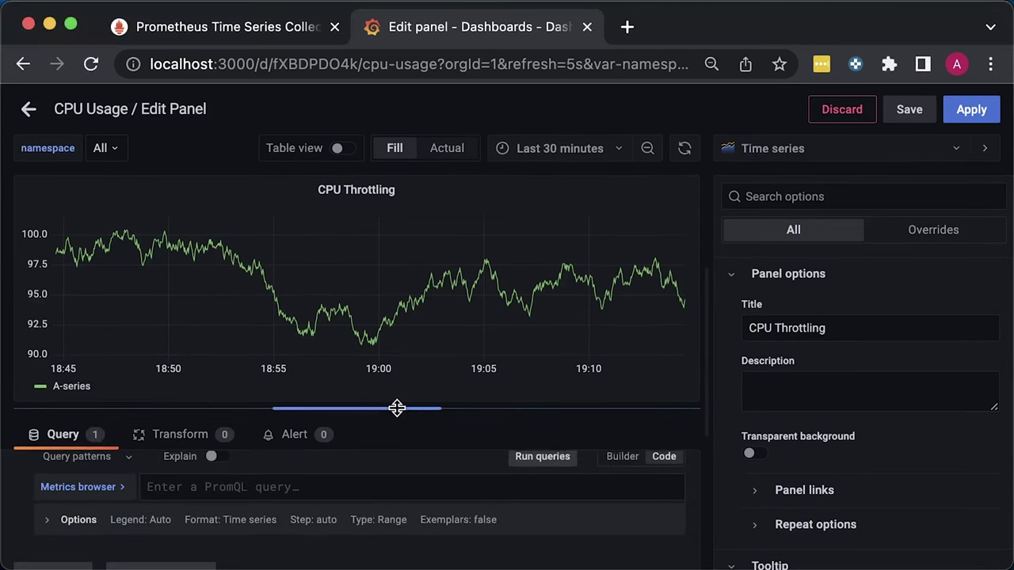
left_click_drag(397, 408, 383, 278)
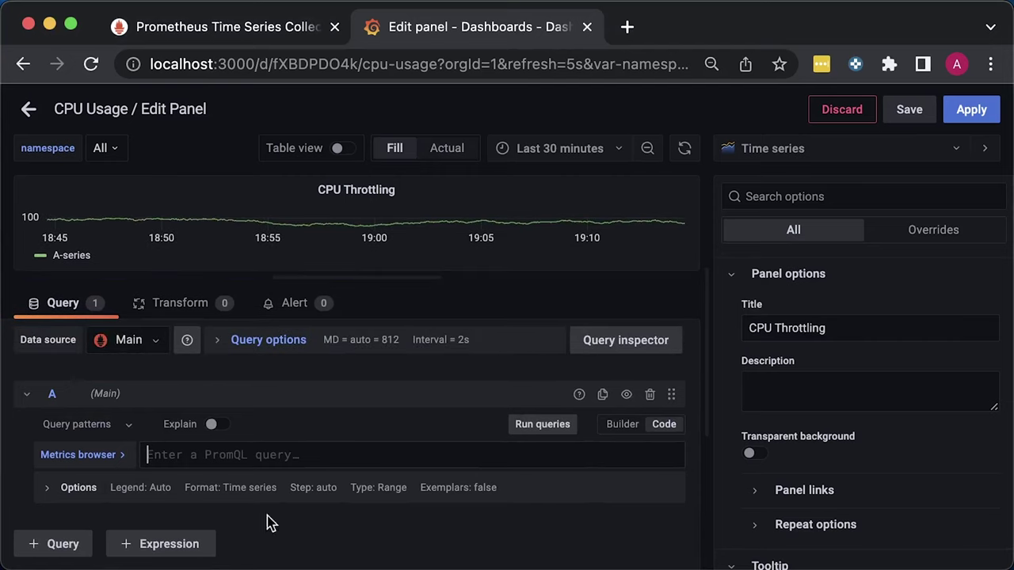
type("rate(     container_cpu_cfs_throttled_seconds_total     {         container_label_io_kubernetes_pod_namespace=~\"$namespace\",         container_label_io_cri_containerd_kind=\"container\",         image!=\"\"     }[1m])")
scroll(99, 516, "down", 2)
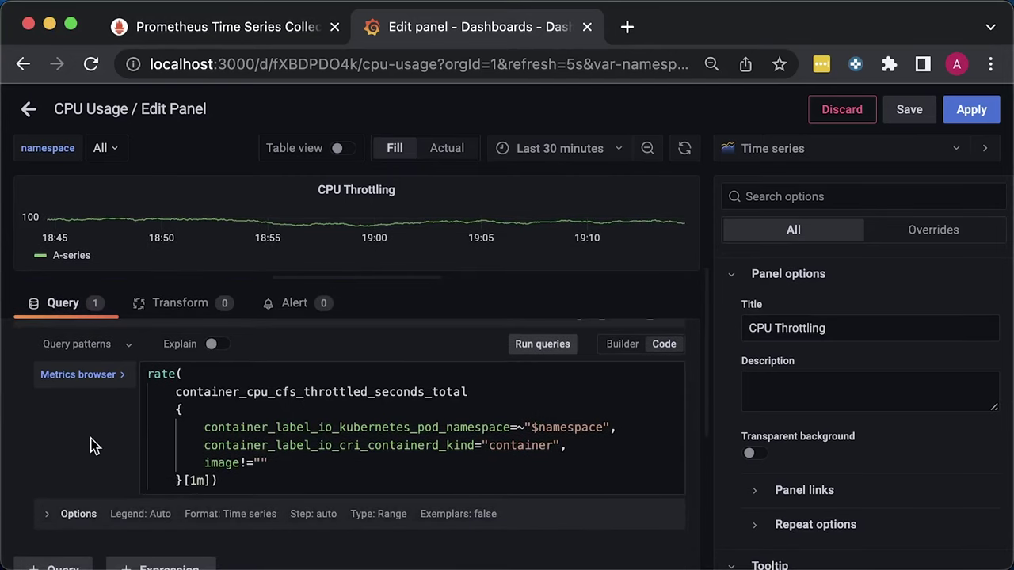
scroll(76, 448, "down", 1)
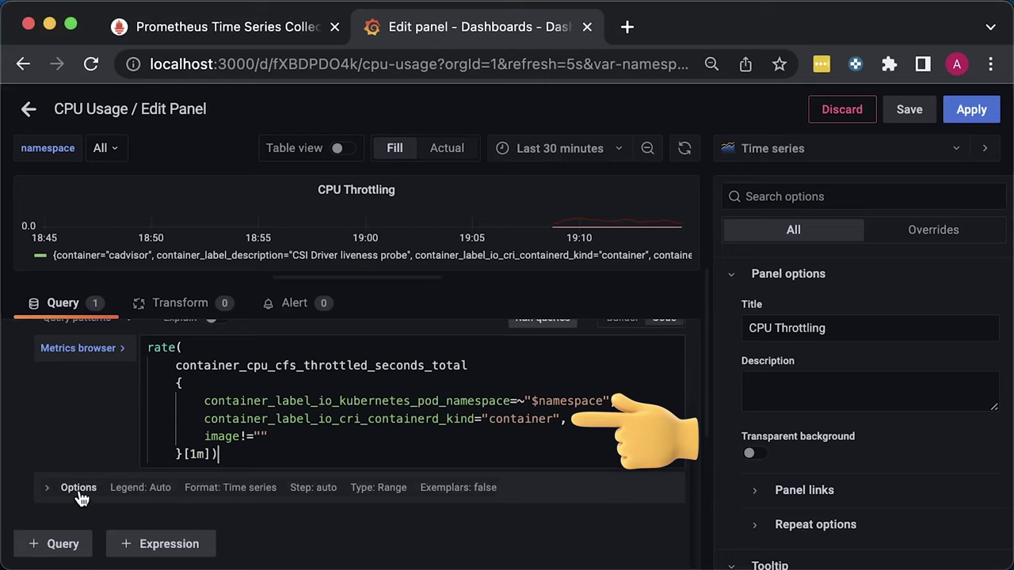
Set a custom legend of {{ container_label_io_kubernetes_container_name }} and enlarge the graph
left_click(80, 491)
left_click(115, 543)
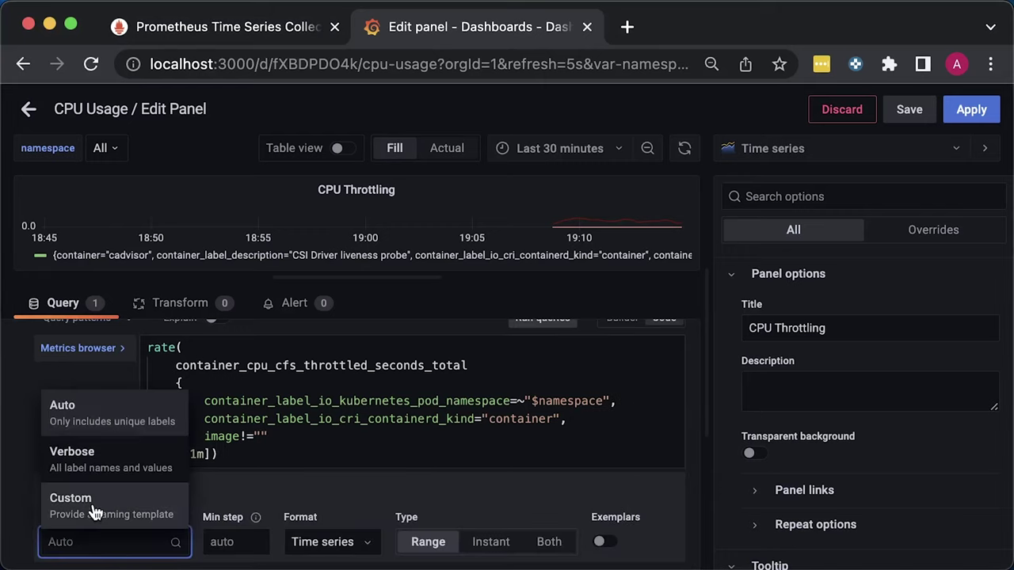
left_click(93, 513)
key("super+v")
left_click(93, 450)
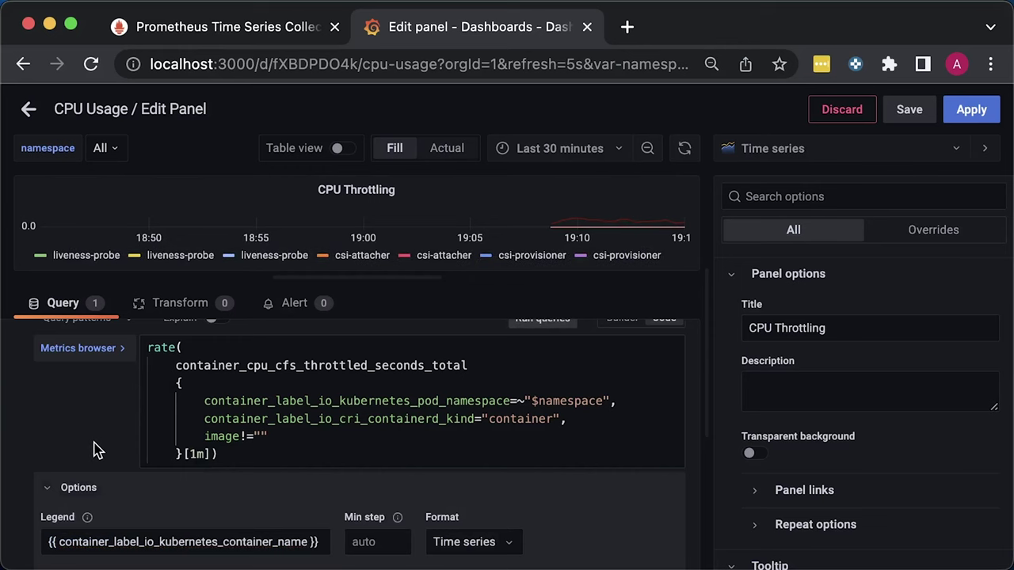
left_click_drag(369, 277, 373, 458)
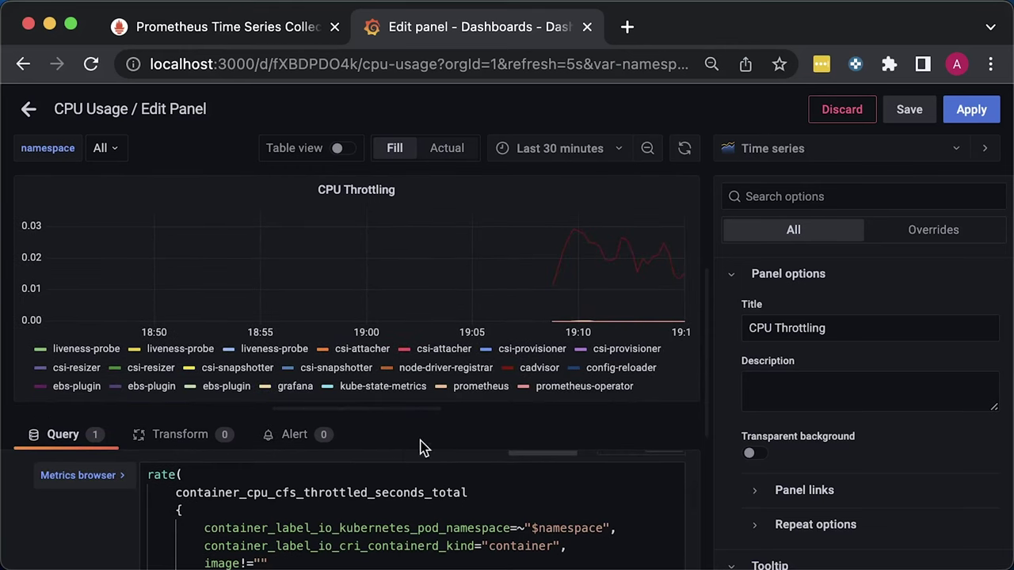
Show the legend as a Table placed Right with a Last * value column
scroll(871, 456, "down", 4)
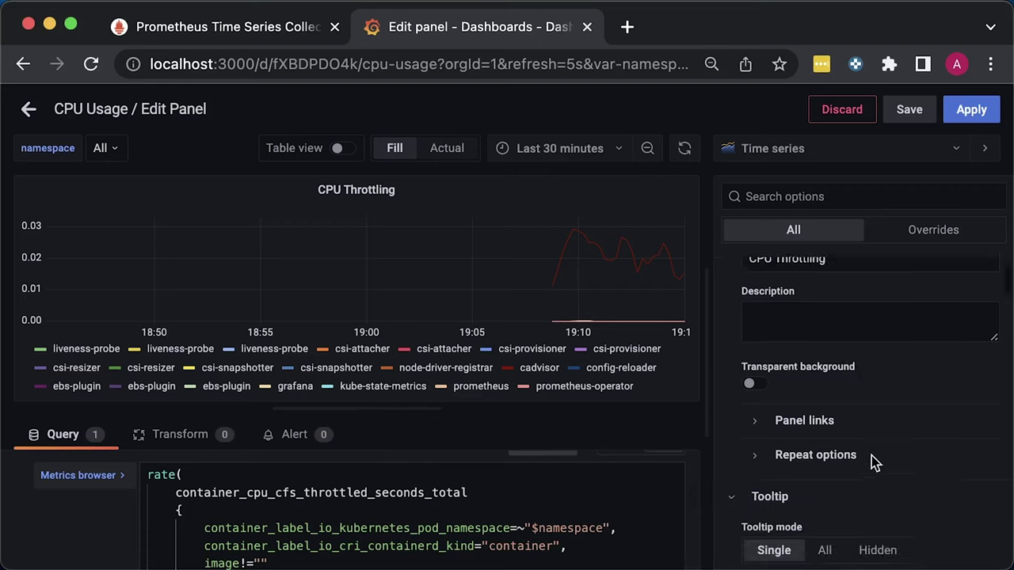
scroll(853, 475, "down", 2)
scroll(849, 475, "down", 1)
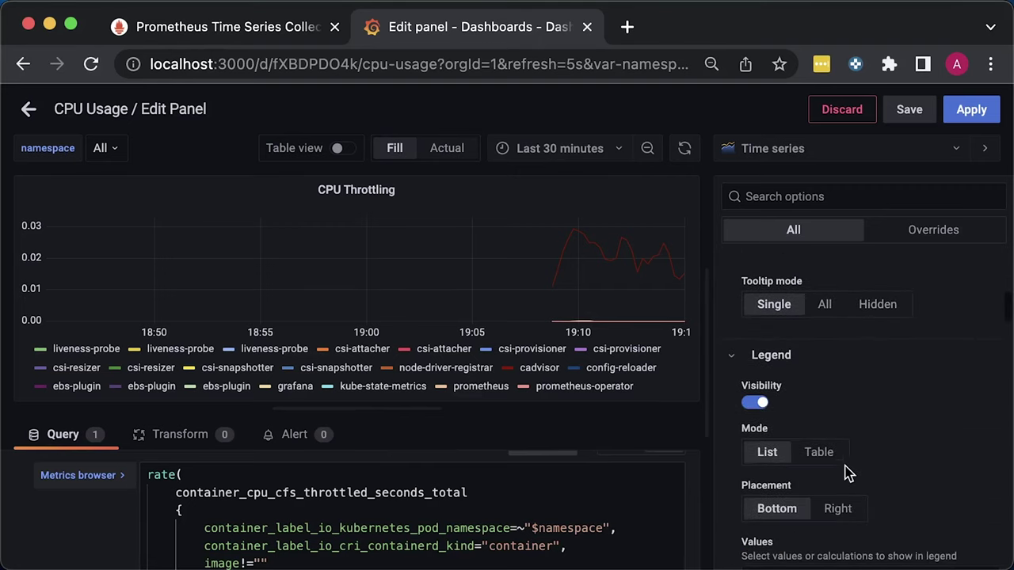
left_click(829, 461)
left_click(838, 511)
scroll(889, 429, "down", 3)
left_click(834, 457)
scroll(784, 261, "down", 1)
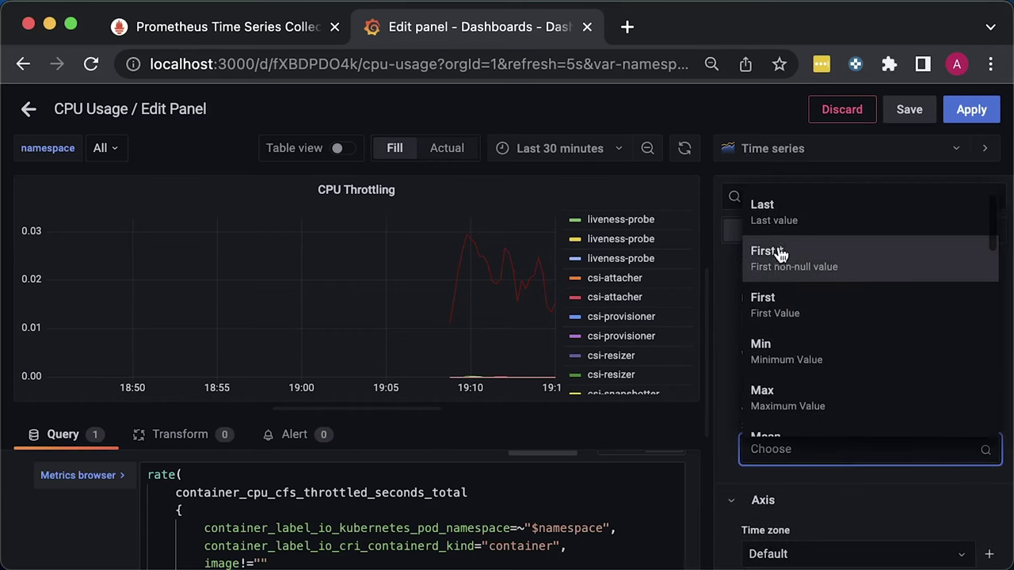
scroll(760, 254, "up", 1)
left_click(788, 225)
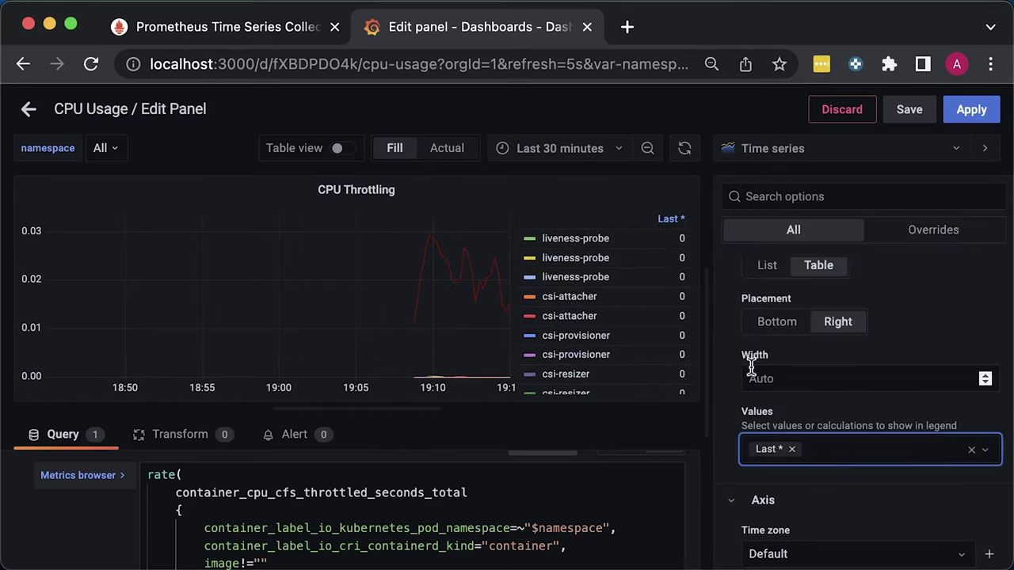